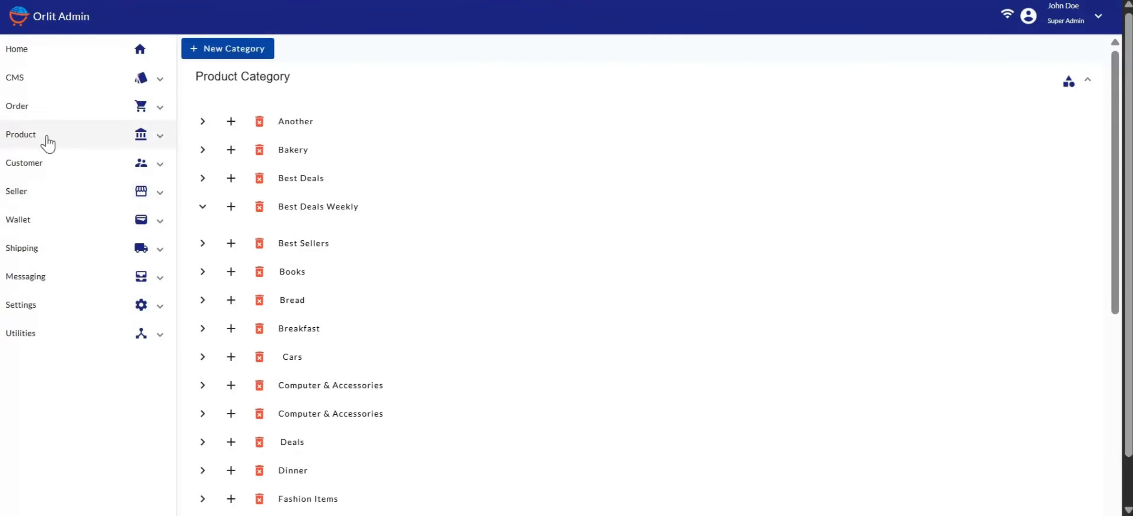
# Step: Start a new product category and set its title to "Sneakers"
pyautogui.click(32, 141)
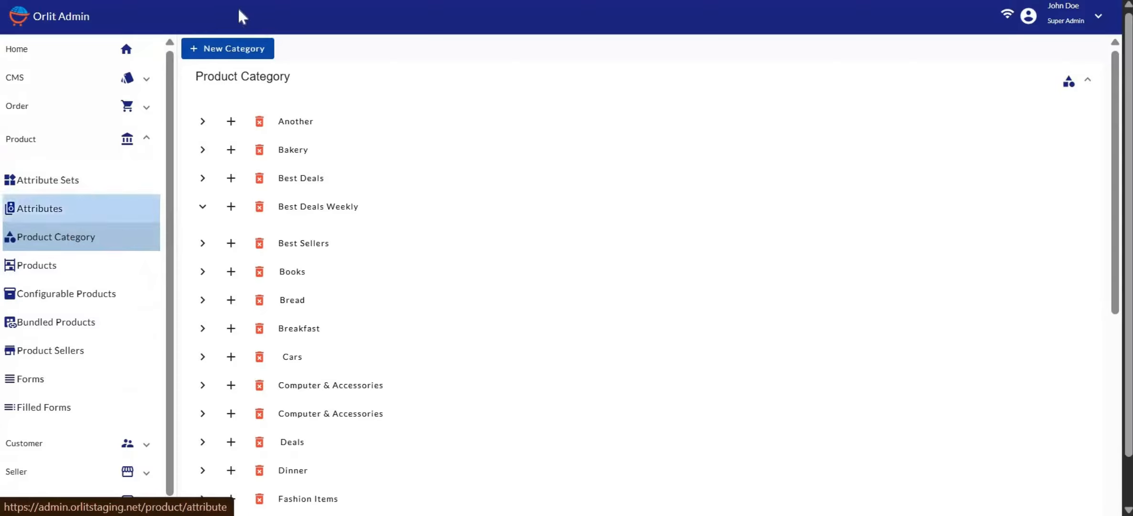
pyautogui.click(231, 54)
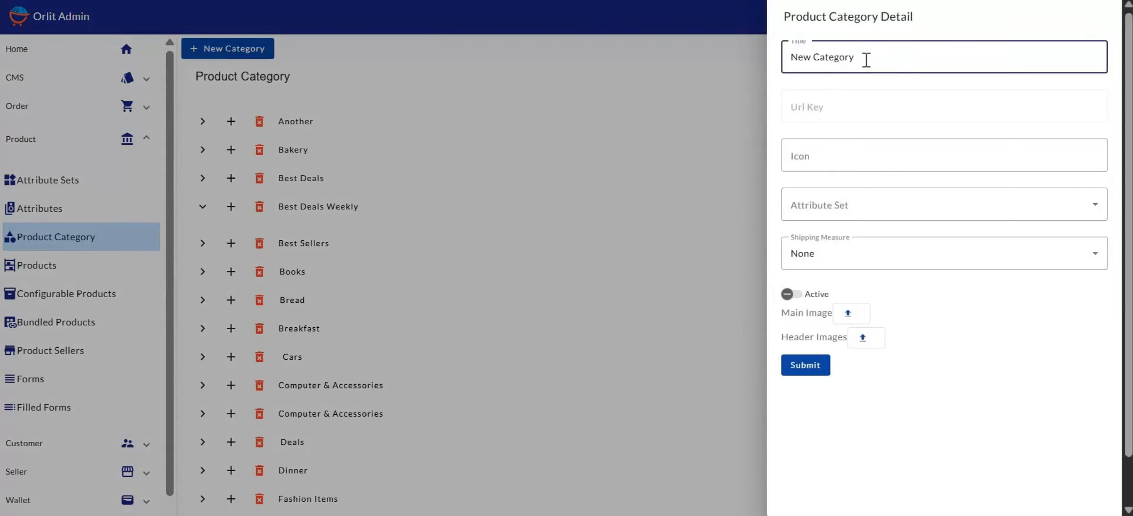
pyautogui.press('BackSpace')
pyautogui.press('BackSpace')
pyautogui.press('BackSpace')
pyautogui.press('BackSpace')
pyautogui.press('BackSpace')
pyautogui.press('BackSpace')
pyautogui.press('BackSpace')
pyautogui.press('BackSpace')
pyautogui.press('BackSpace')
pyautogui.press('BackSpace')
pyautogui.press('BackSpace')
pyautogui.press('BackSpace')
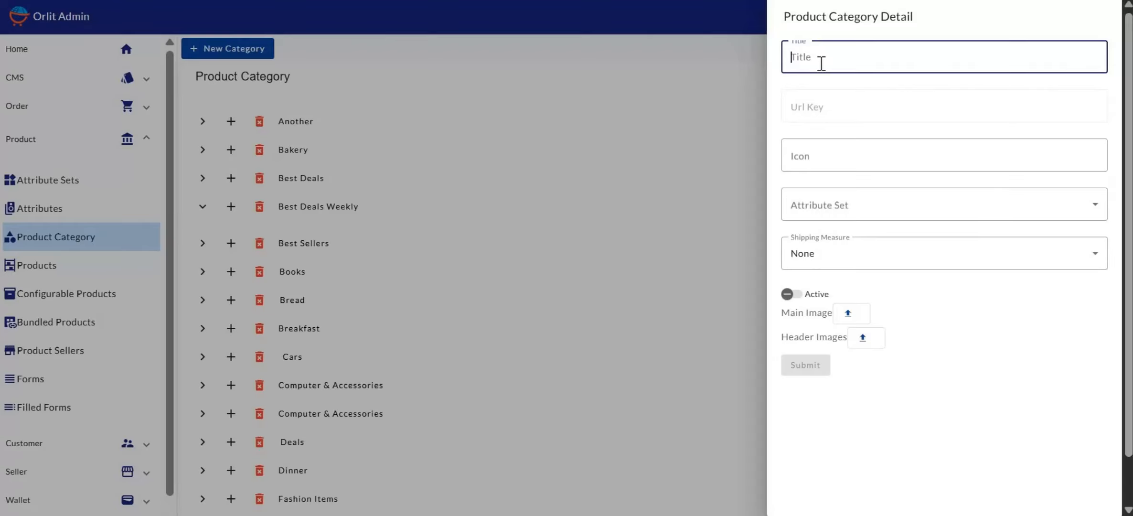
pyautogui.write('Snea')
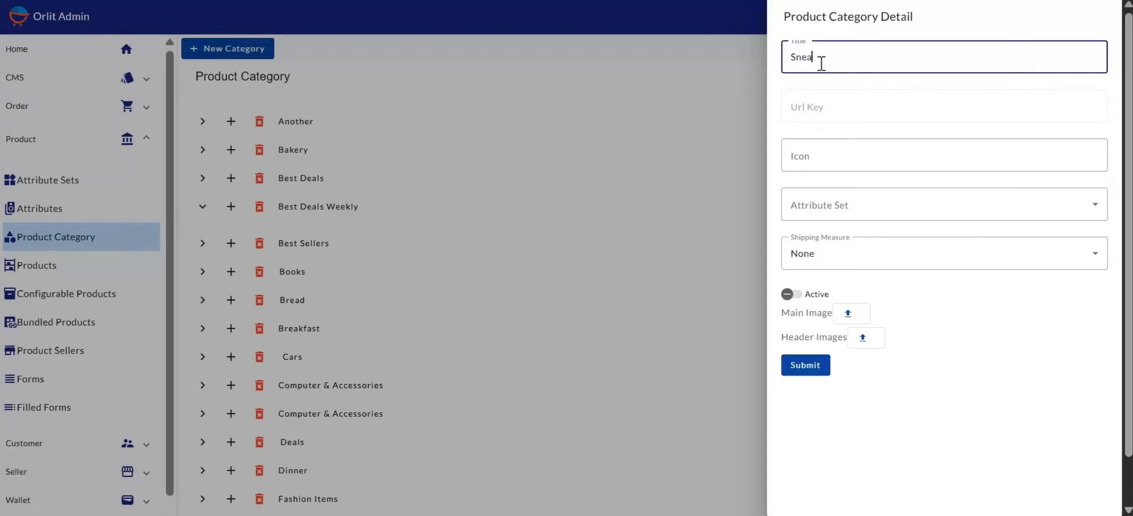
pyautogui.write('kers')
# Step: Switch to Google Fonts and search its icon library for "shoe"
pyautogui.click(817, 160)
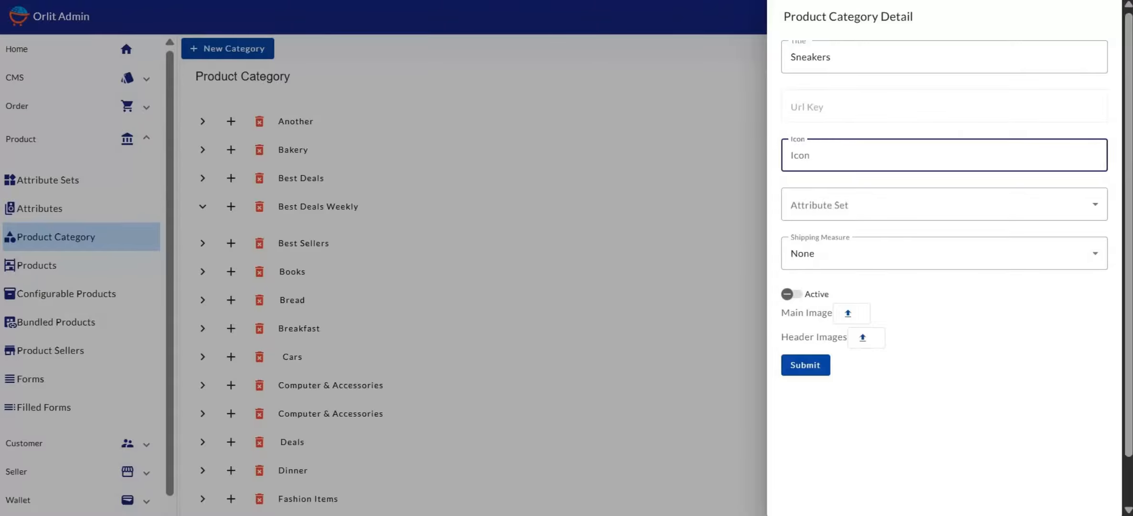
pyautogui.hotkey('alt', 'Tab')
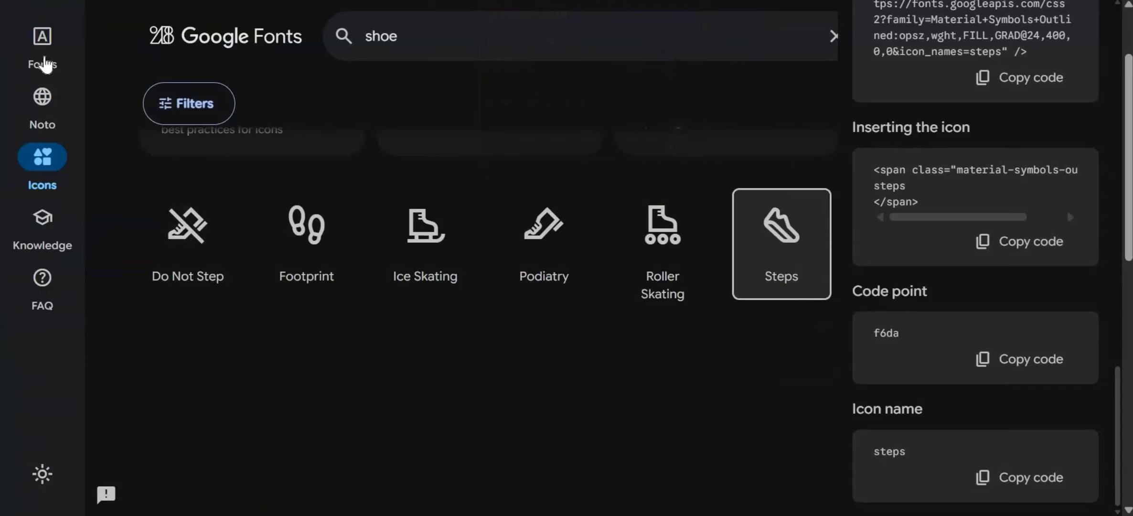
pyautogui.click(46, 61)
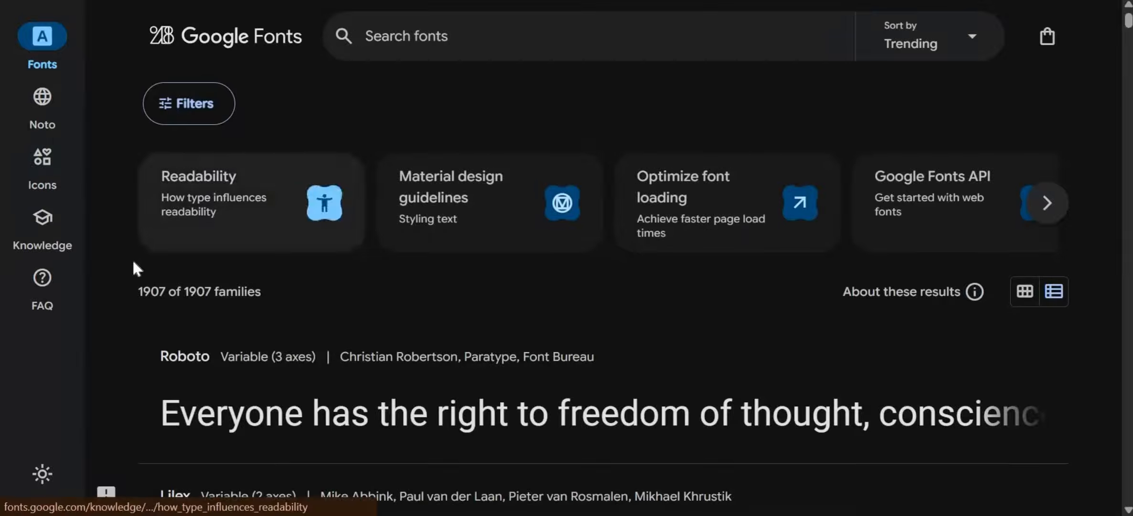
pyautogui.click(45, 169)
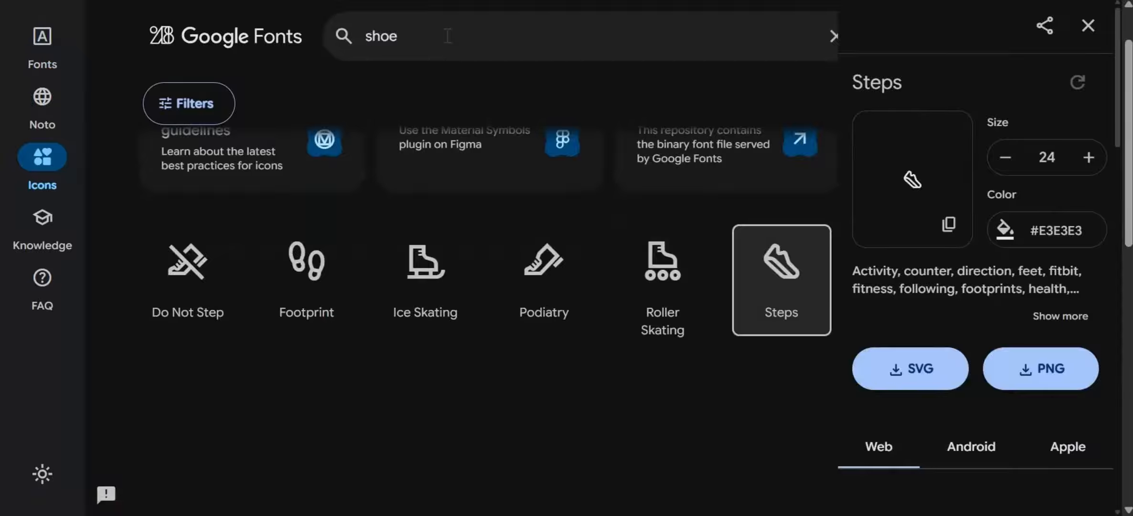
pyautogui.press('BackSpace')
pyautogui.press('BackSpace')
pyautogui.press('BackSpace')
pyautogui.press('BackSpace')
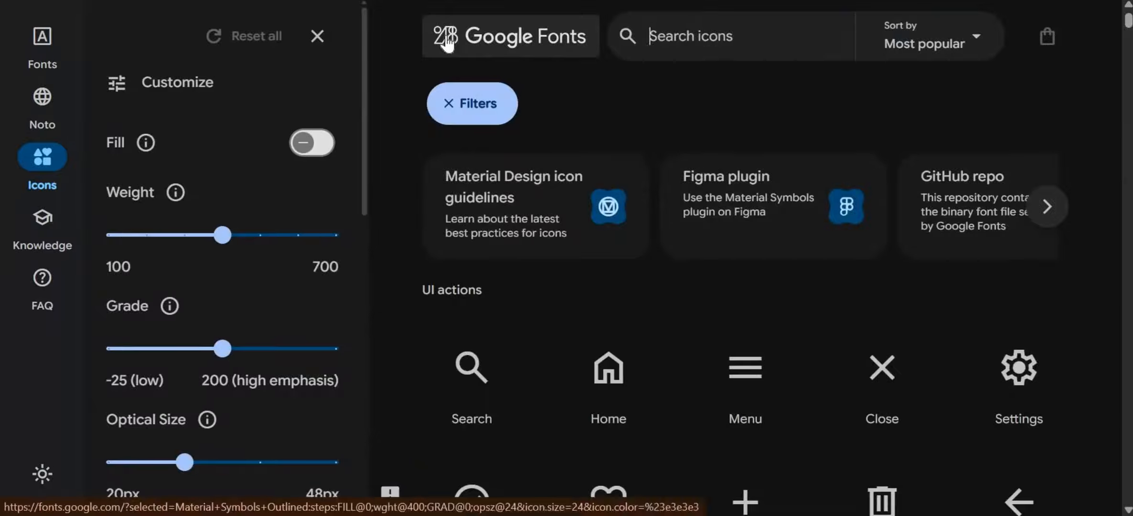
pyautogui.write('s')
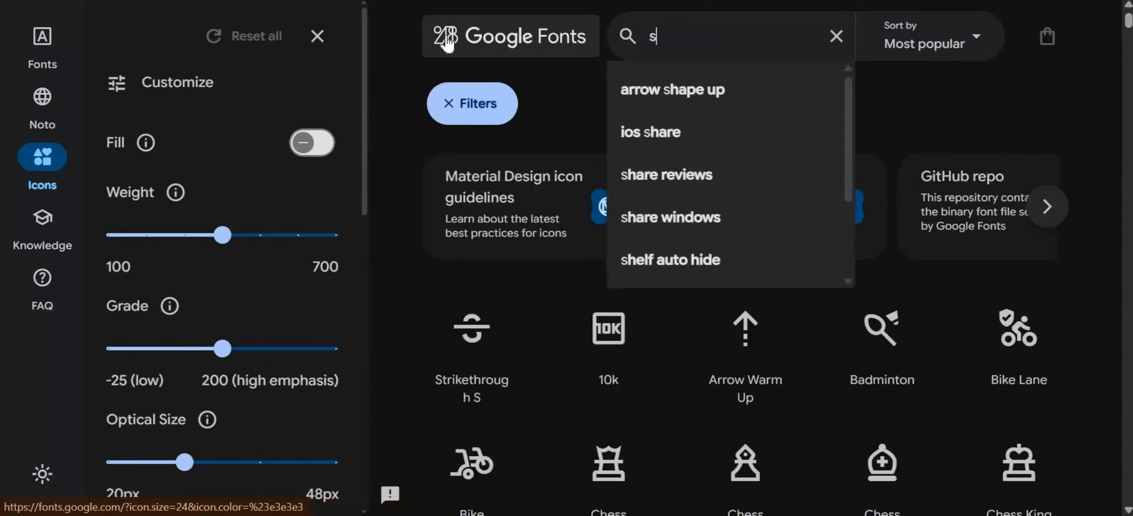
pyautogui.write('he')
pyautogui.press('BackSpace')
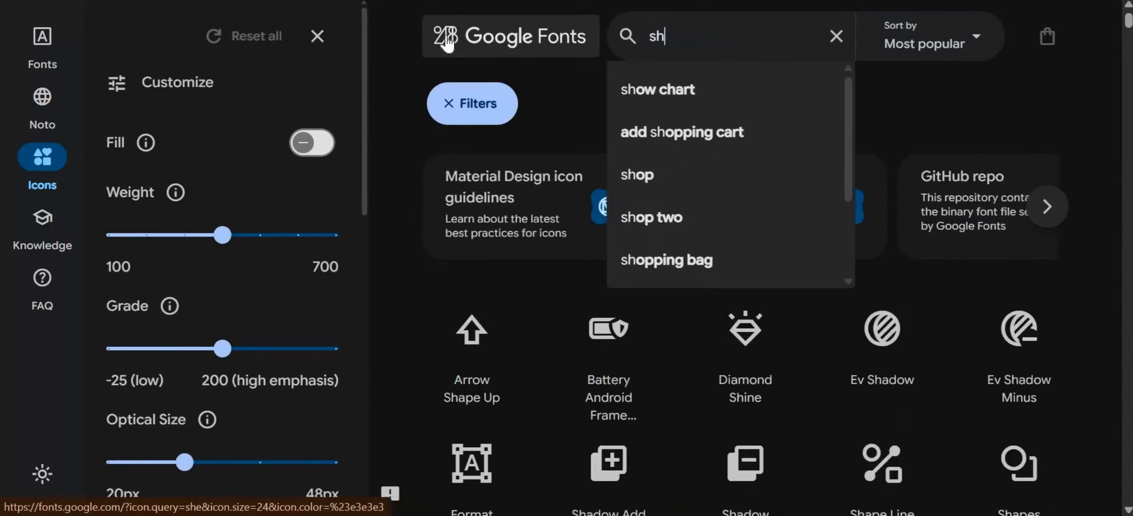
pyautogui.write('oe')
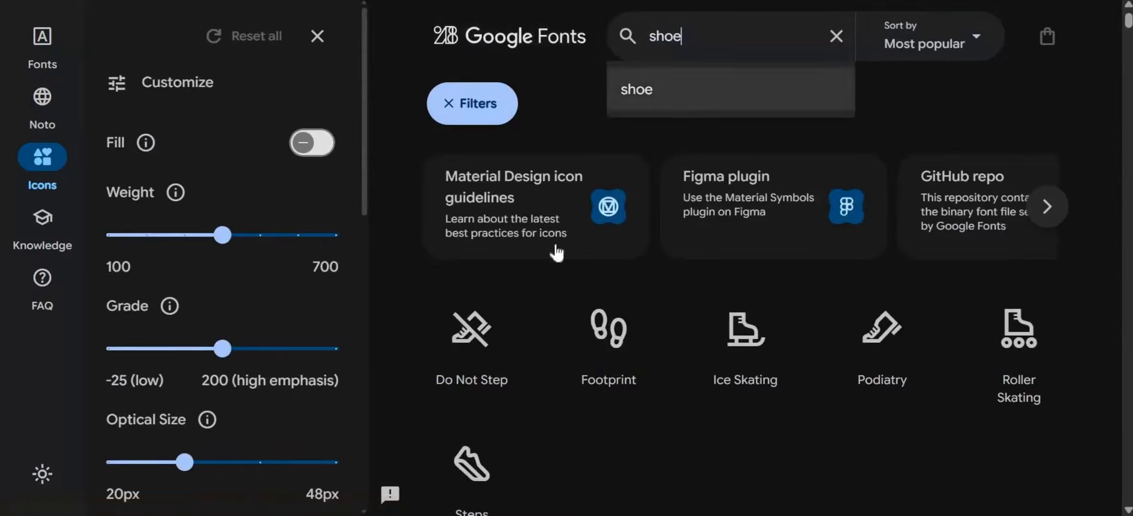
# Step: Copy the Steps icon's name and paste "steps" as the icon of the new category in Orlit Admin
pyautogui.scroll(-5, 547, 289)
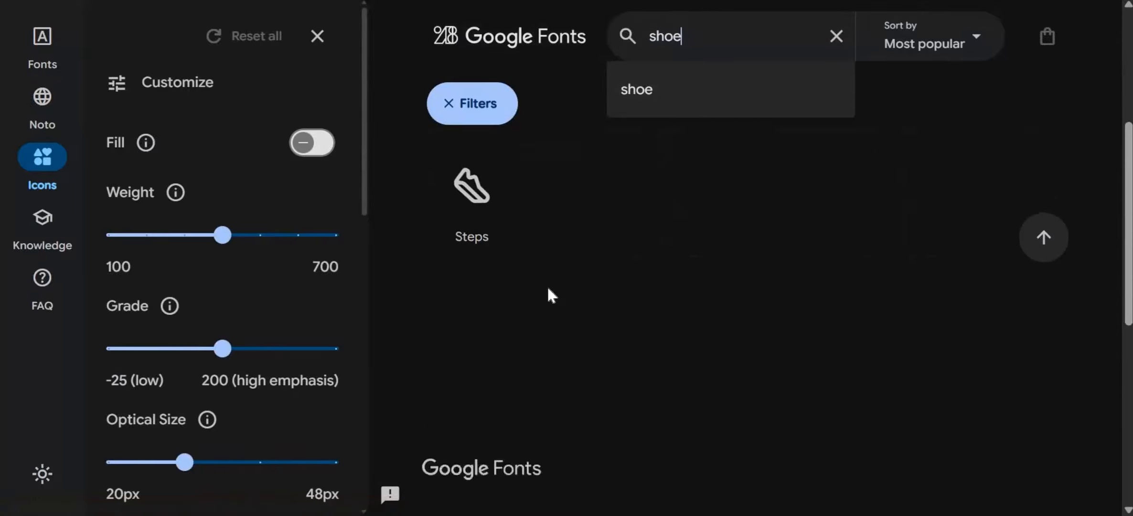
pyautogui.scroll(3, 550, 293)
pyautogui.click(474, 394)
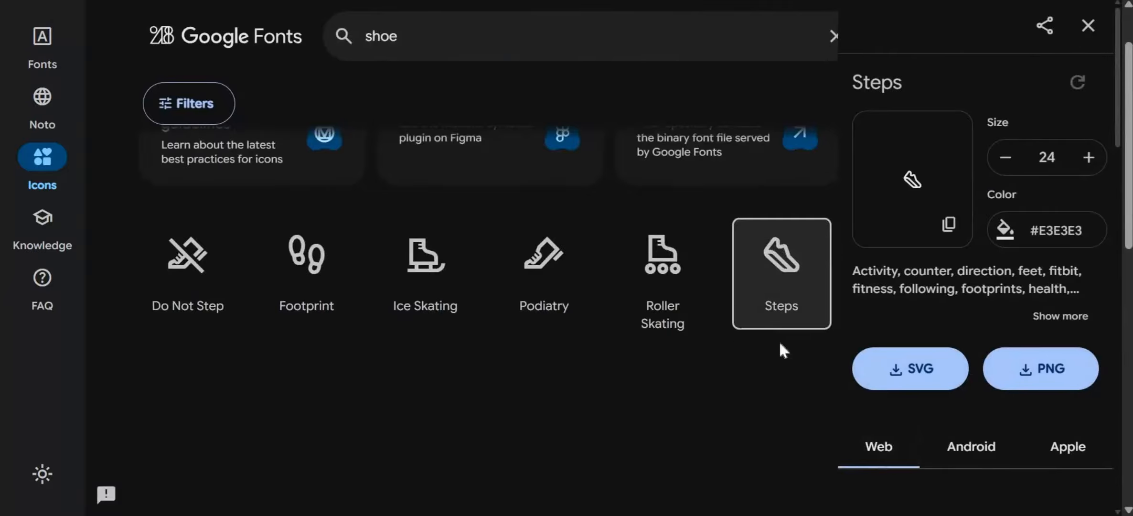
pyautogui.scroll(-5, 948, 320)
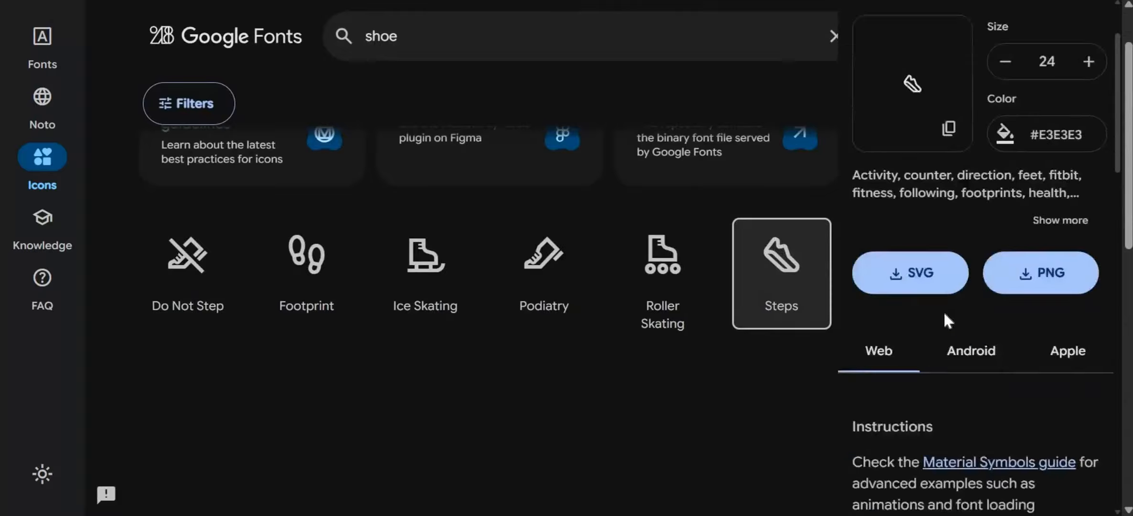
pyautogui.scroll(-5, 944, 310)
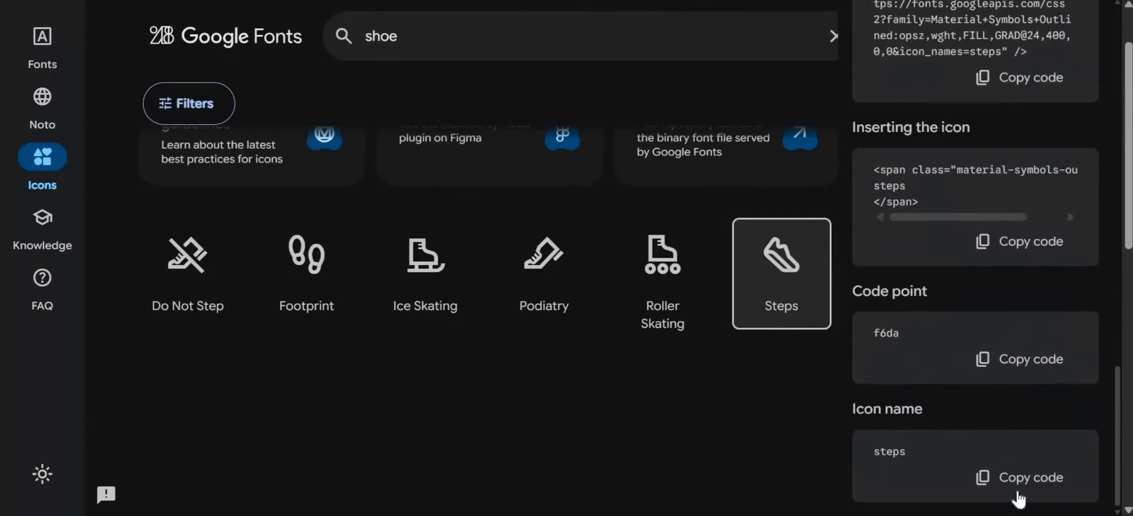
pyautogui.click(1031, 478)
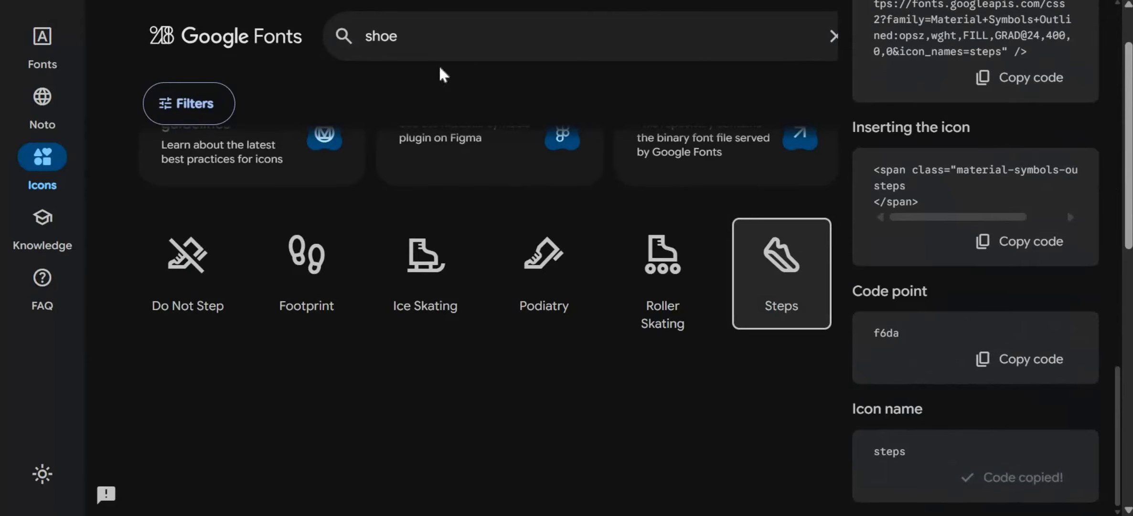
pyautogui.hotkey('alt', 'Tab')
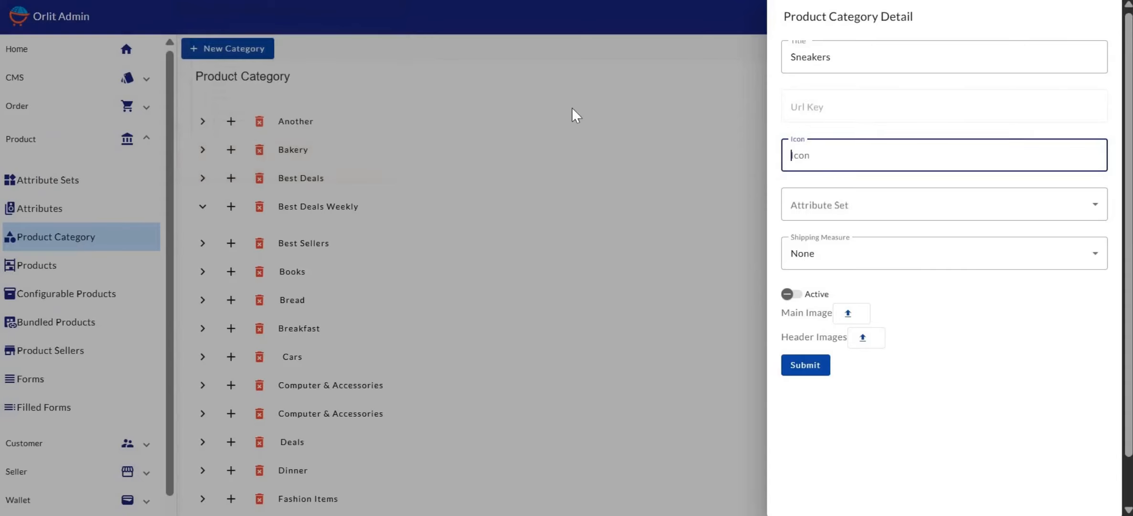
pyautogui.hotkey('ctrl', 'v')
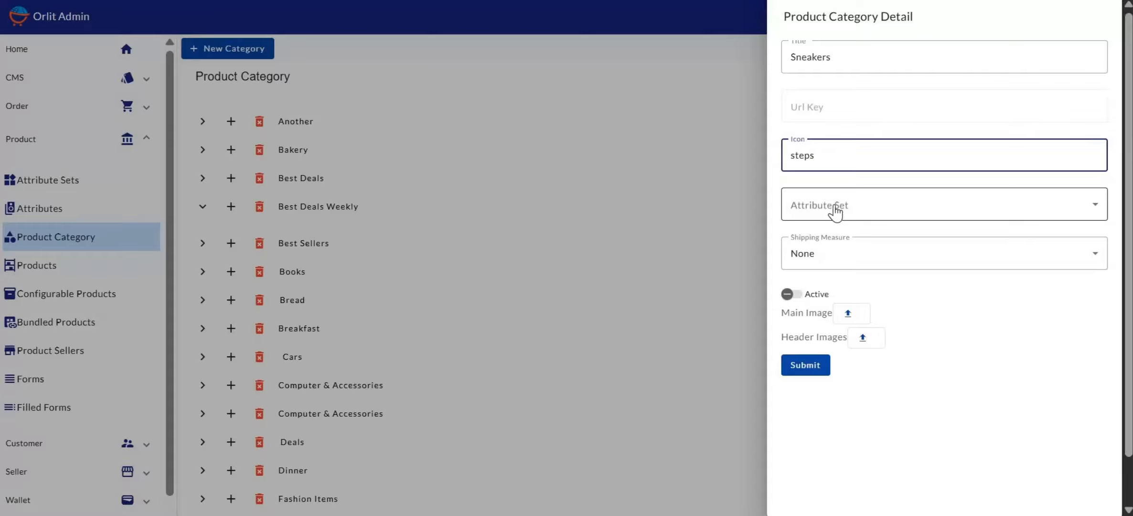
# Step: Check the available shipping measure options for the Sneakers category
pyautogui.click(853, 263)
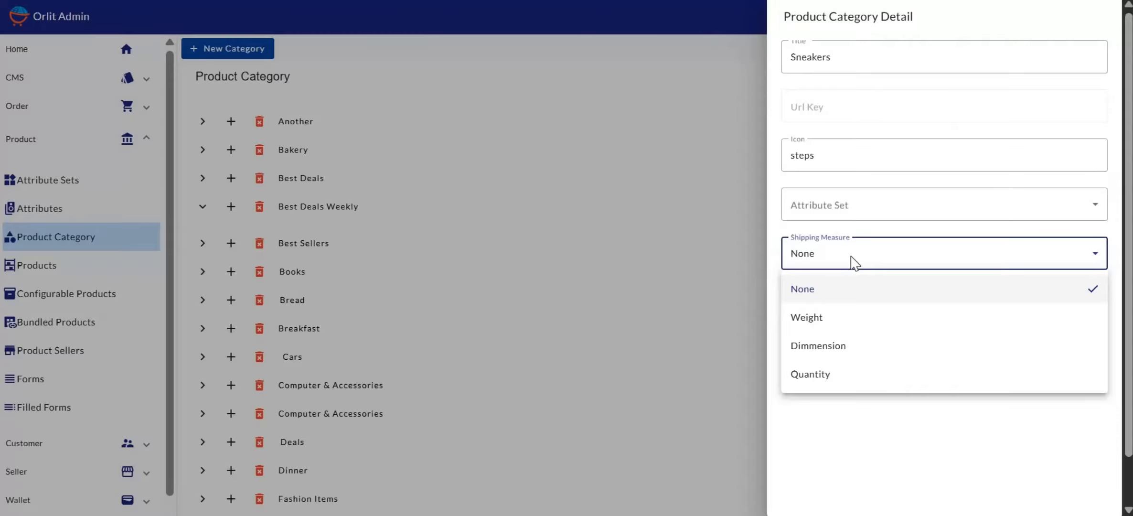
pyautogui.click(848, 258)
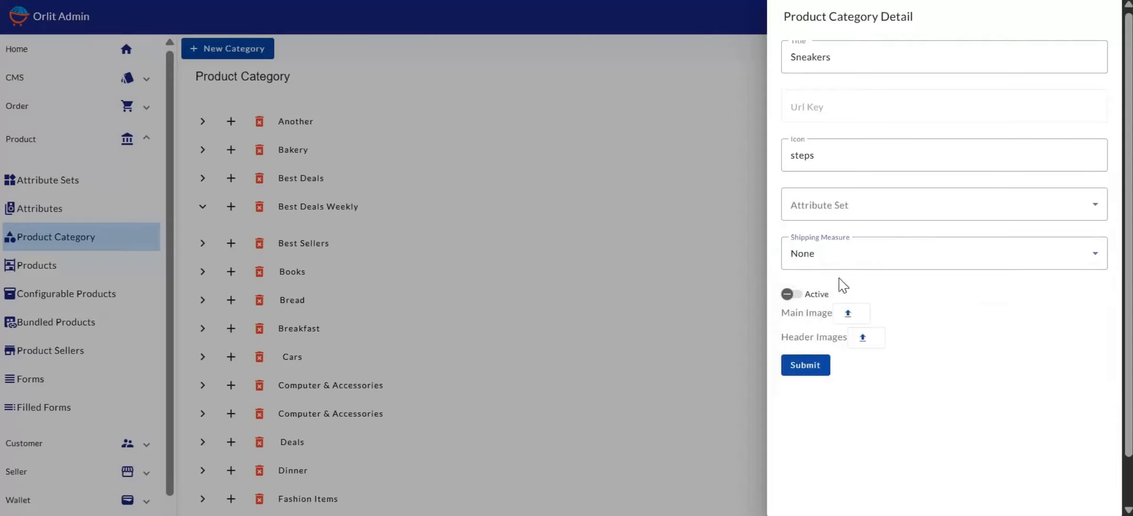
pyautogui.scroll(-1, 802, 332)
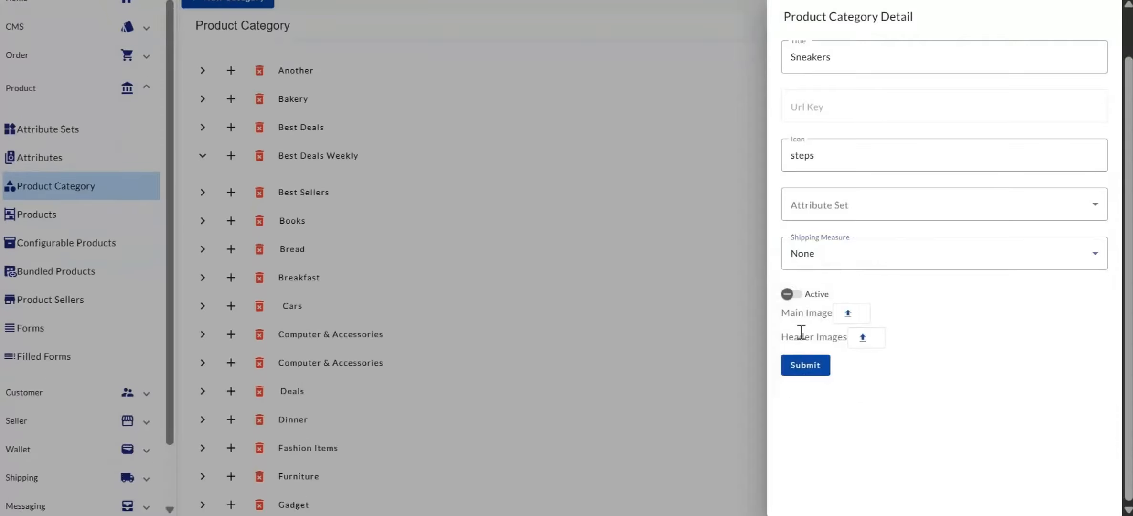
pyautogui.scroll(1, 802, 332)
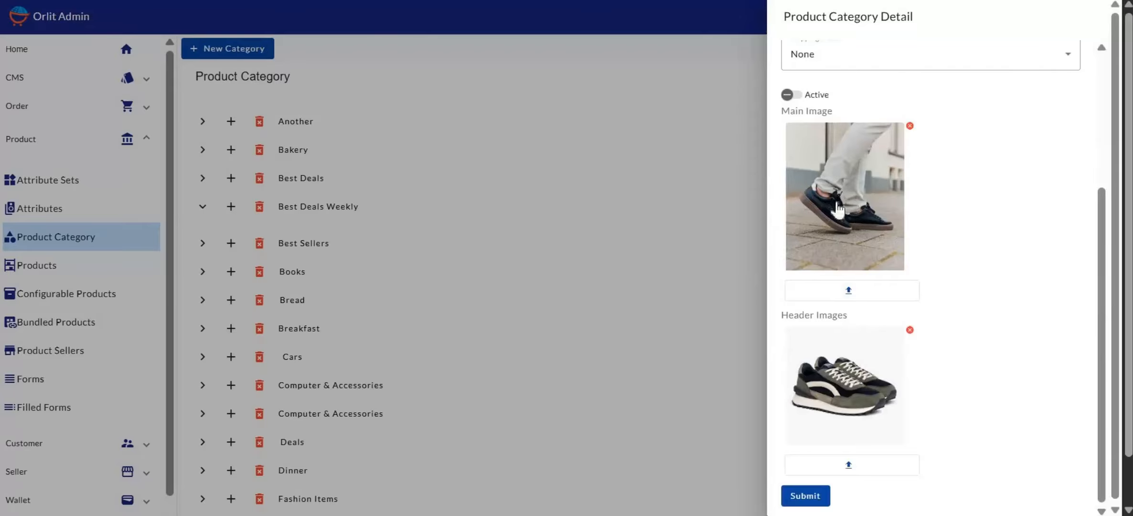
# Step: Set the main image's zoom to about one third of its range in the image editor and save it
pyautogui.click(828, 179)
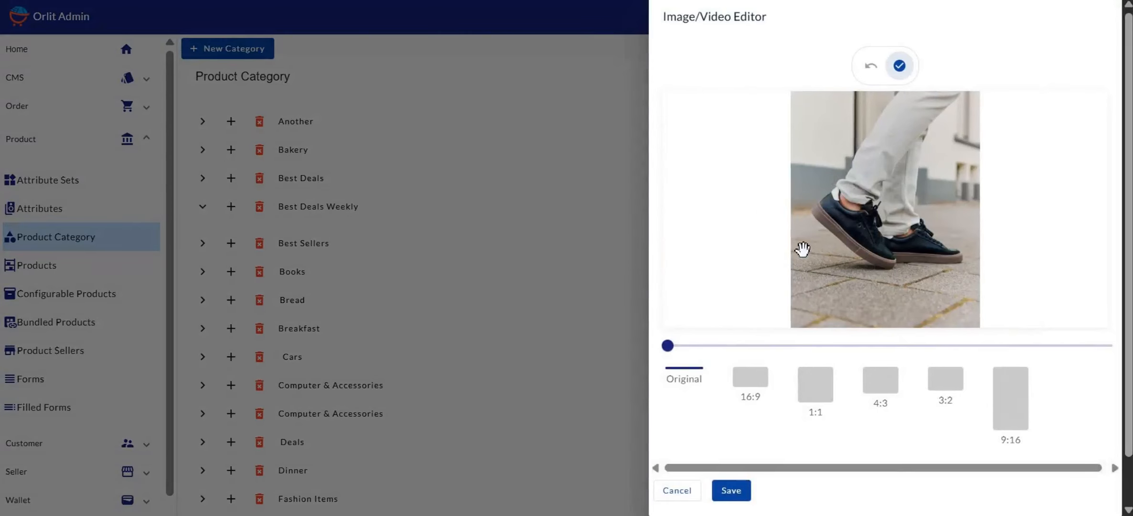
pyautogui.click(679, 490)
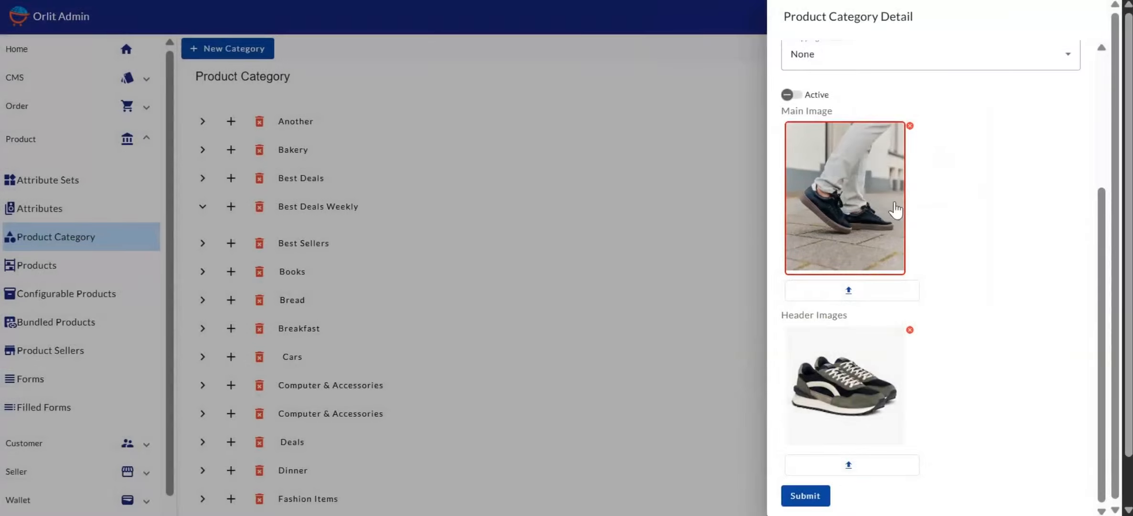
pyautogui.click(847, 198)
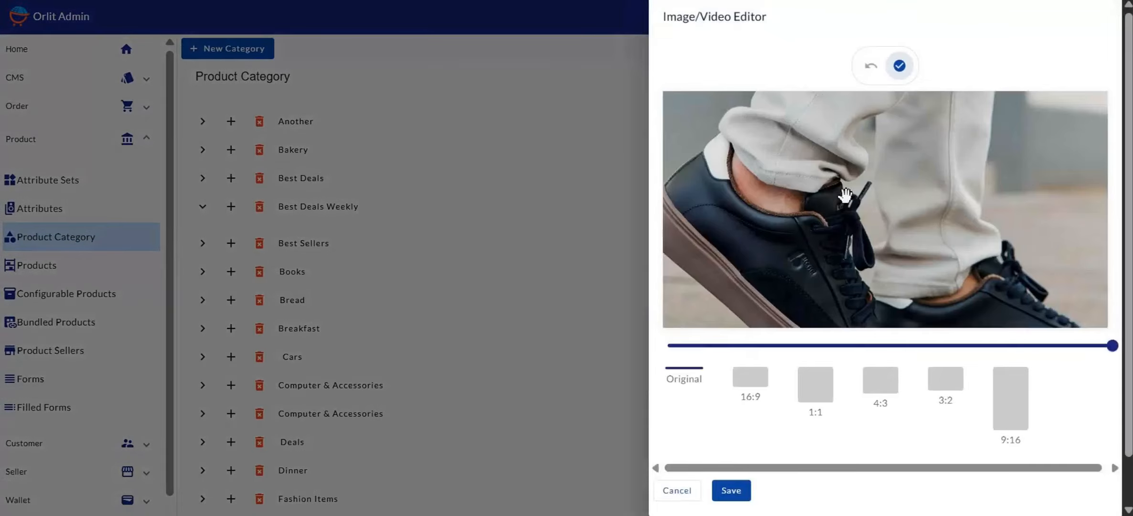
pyautogui.click(690, 346)
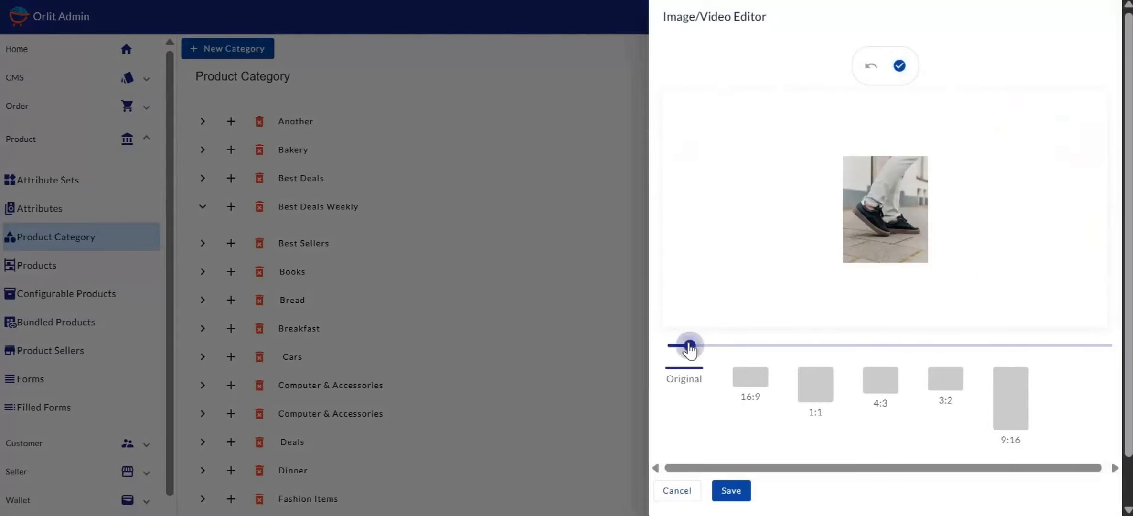
pyautogui.click(741, 351)
pyautogui.click(819, 346)
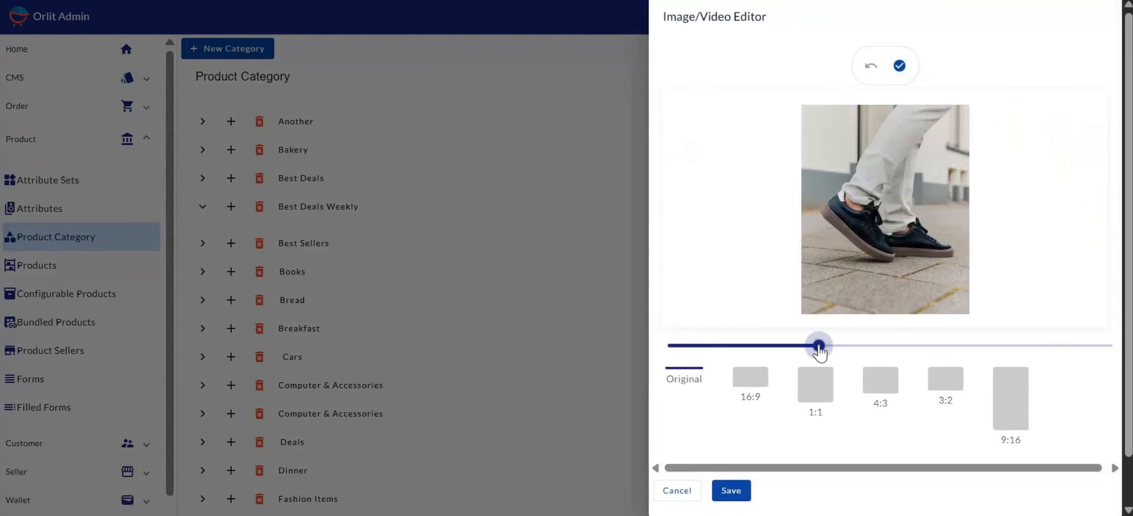
pyautogui.click(731, 488)
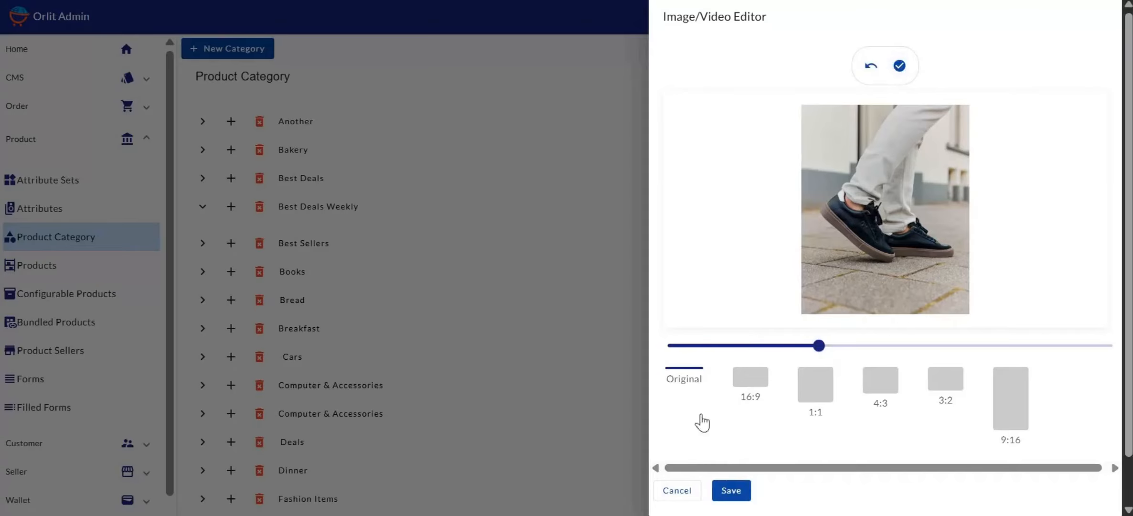
pyautogui.click(683, 492)
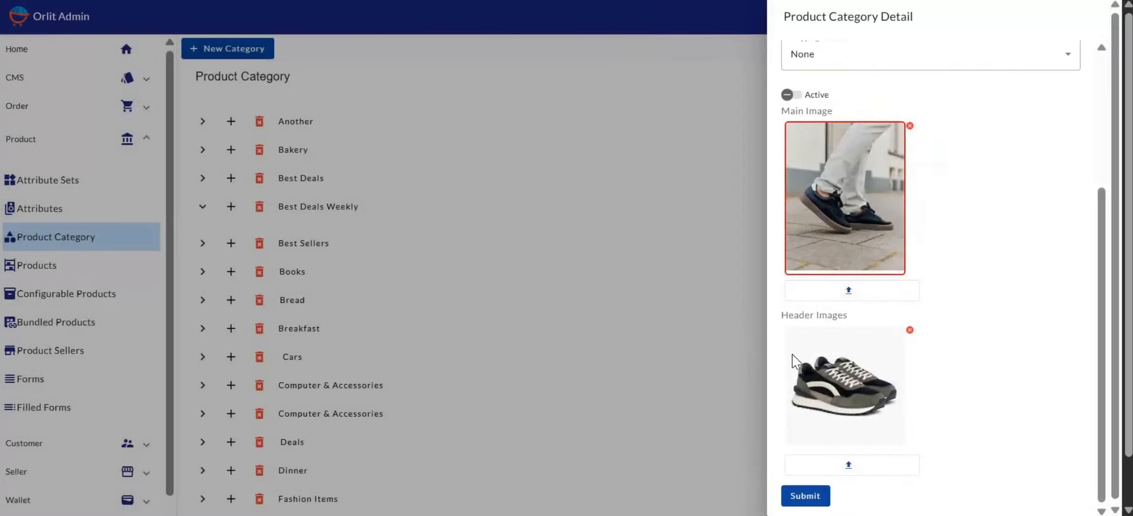
# Step: Crop the header image to 16:9 with a slight zoom in the image editor and save it
pyautogui.click(842, 366)
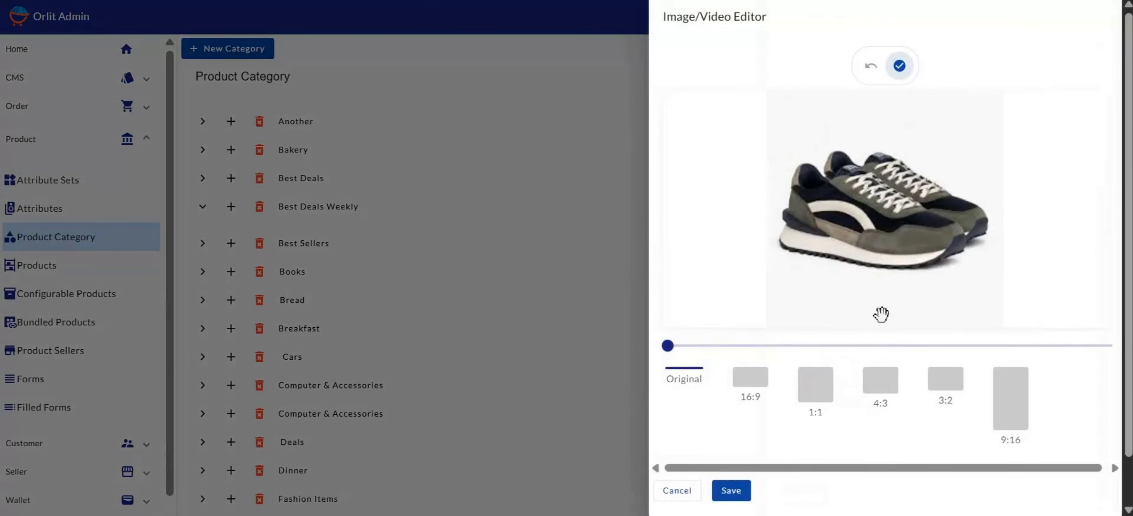
pyautogui.click(759, 382)
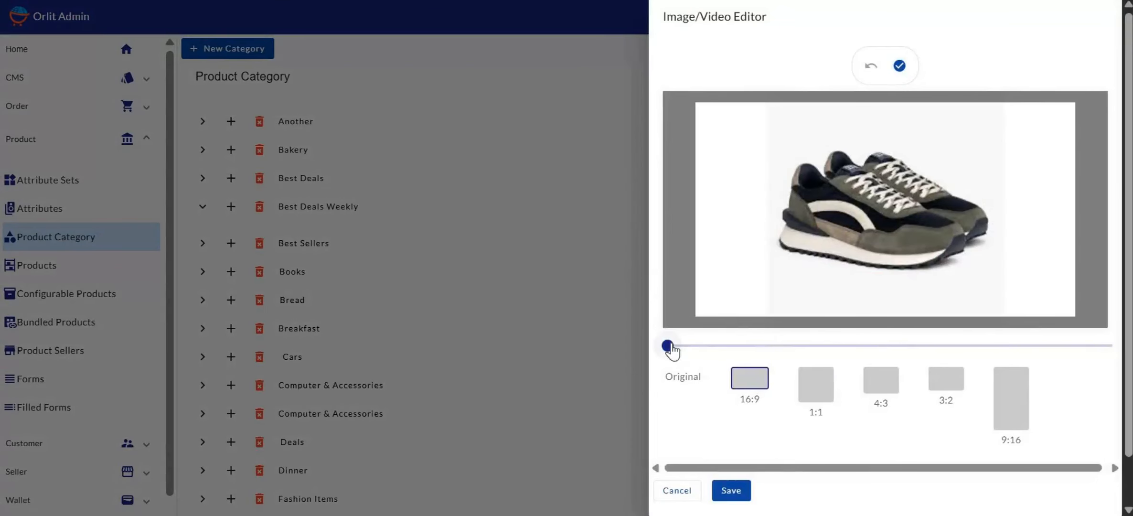
pyautogui.moveTo(675, 351); pyautogui.dragTo(688, 352)
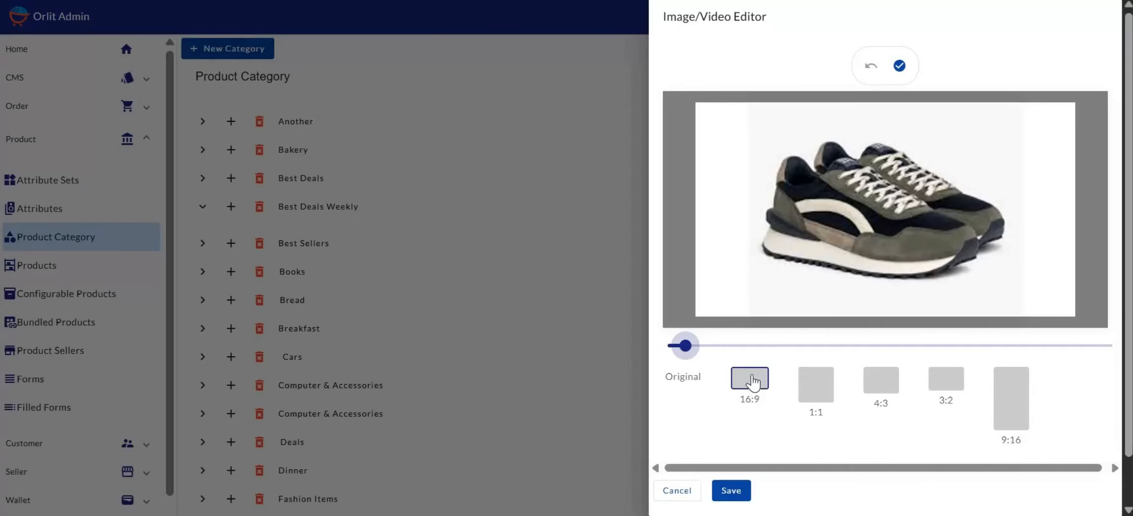
pyautogui.click(731, 490)
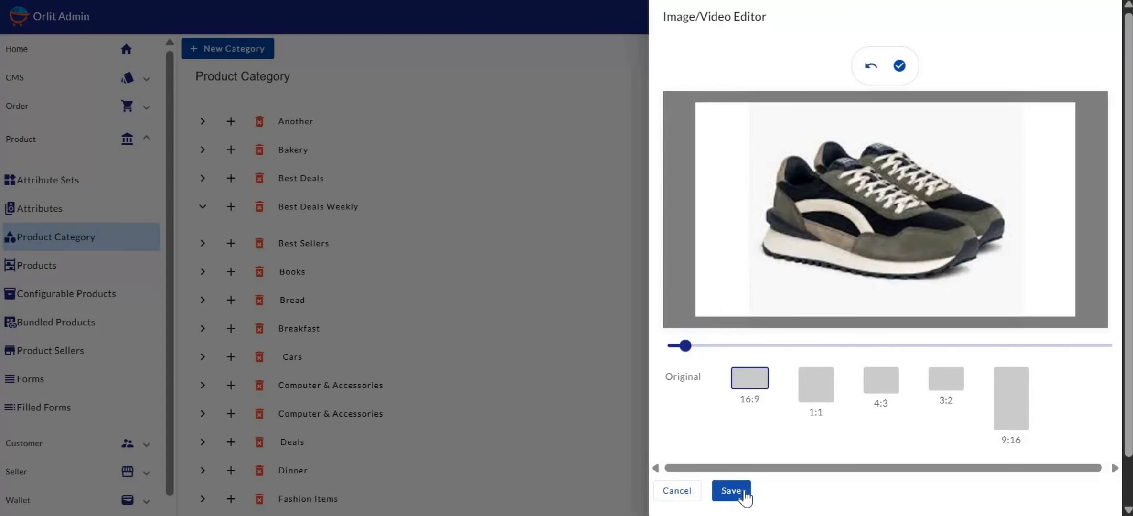
pyautogui.click(677, 492)
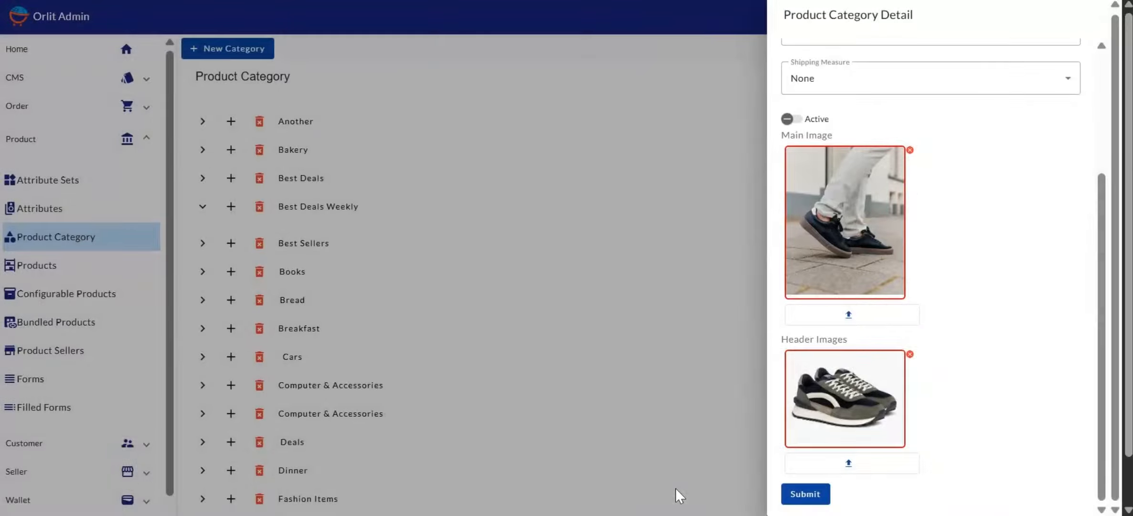
# Step: Activate the Sneakers category, submit it and close its detail form
pyautogui.scroll(4, 924, 290)
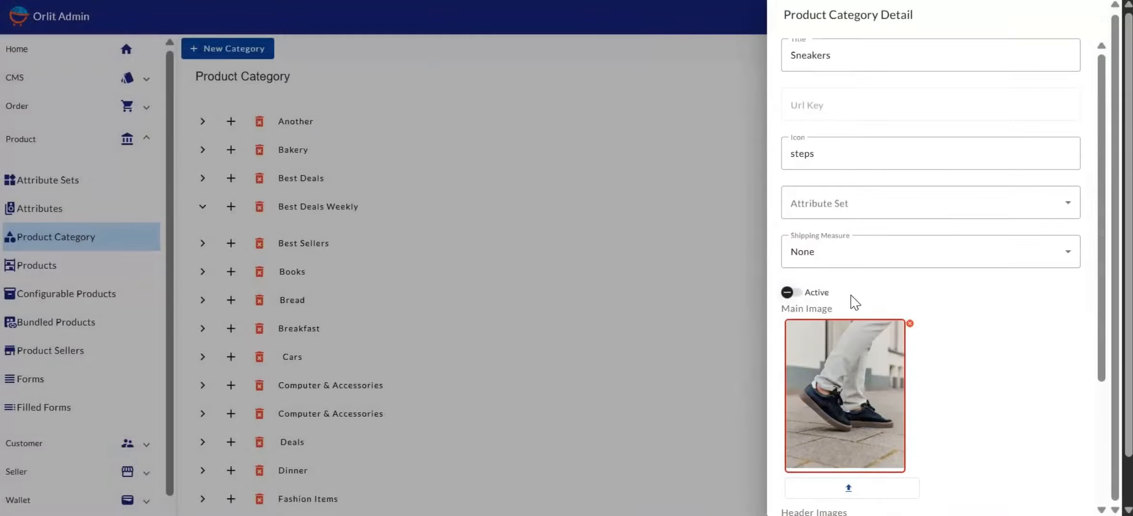
pyautogui.click(794, 293)
pyautogui.click(797, 298)
pyautogui.click(799, 301)
pyautogui.scroll(-3, 837, 299)
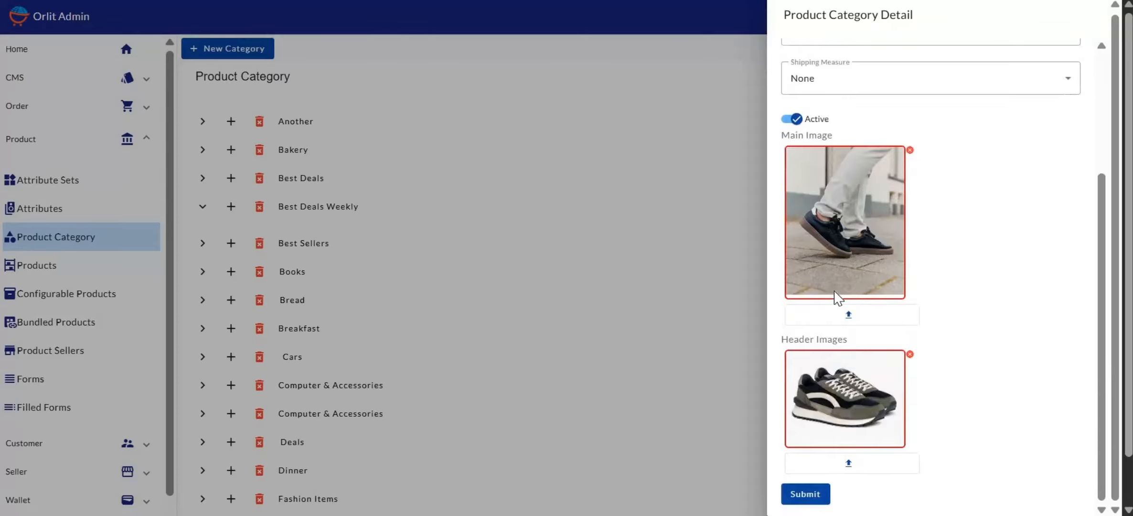
pyautogui.click(808, 495)
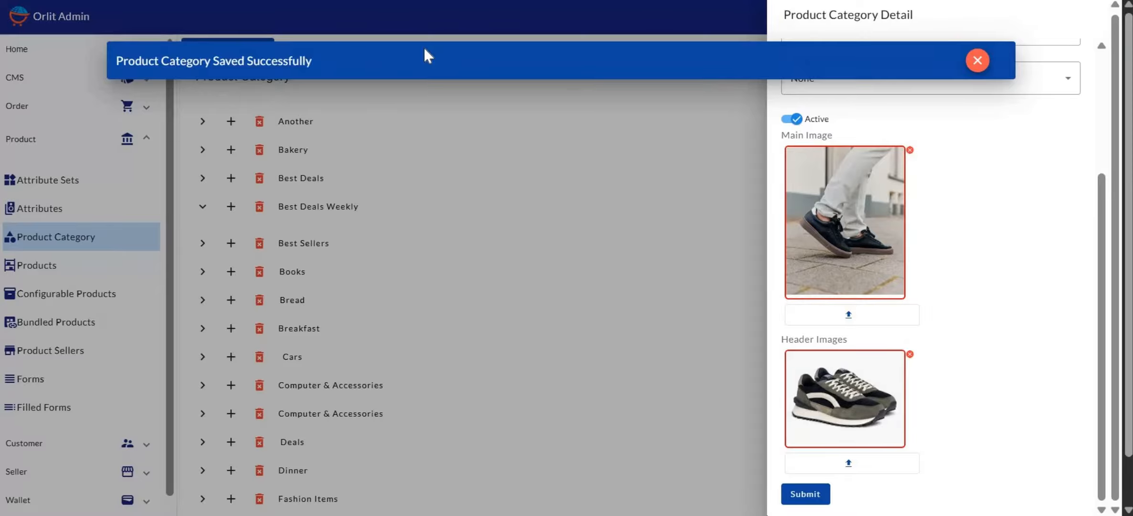
pyautogui.click(548, 196)
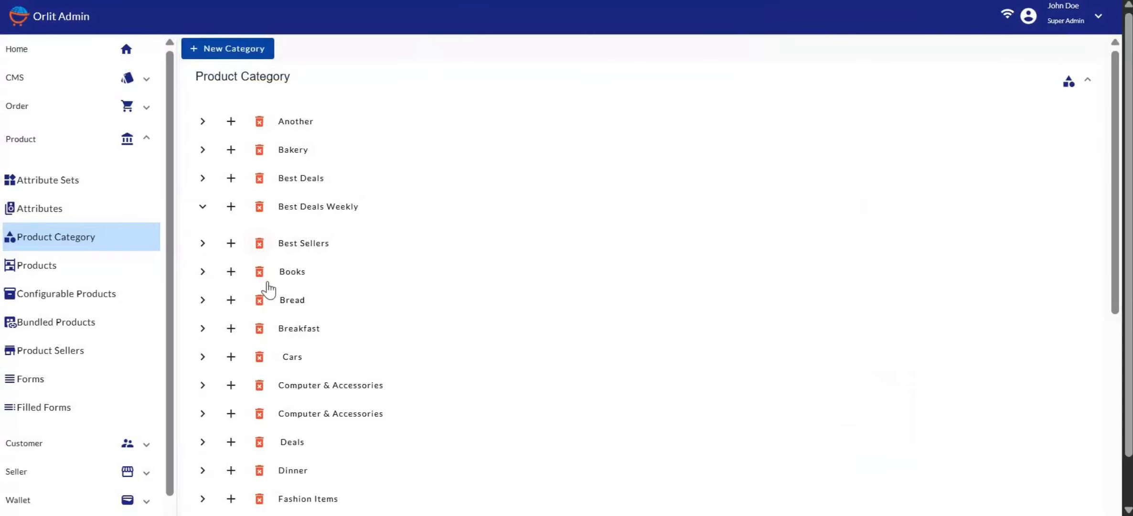
# Step: Move Best Deals Weekly to the top of the product category list and place Sneakers above it
pyautogui.click(394, 213)
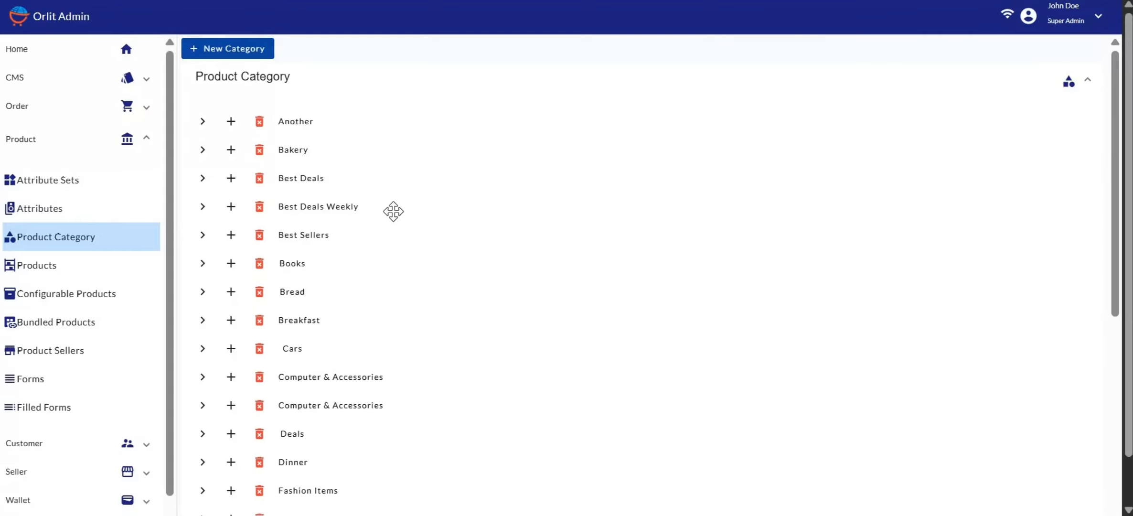
pyautogui.moveTo(393, 211); pyautogui.dragTo(385, 127)
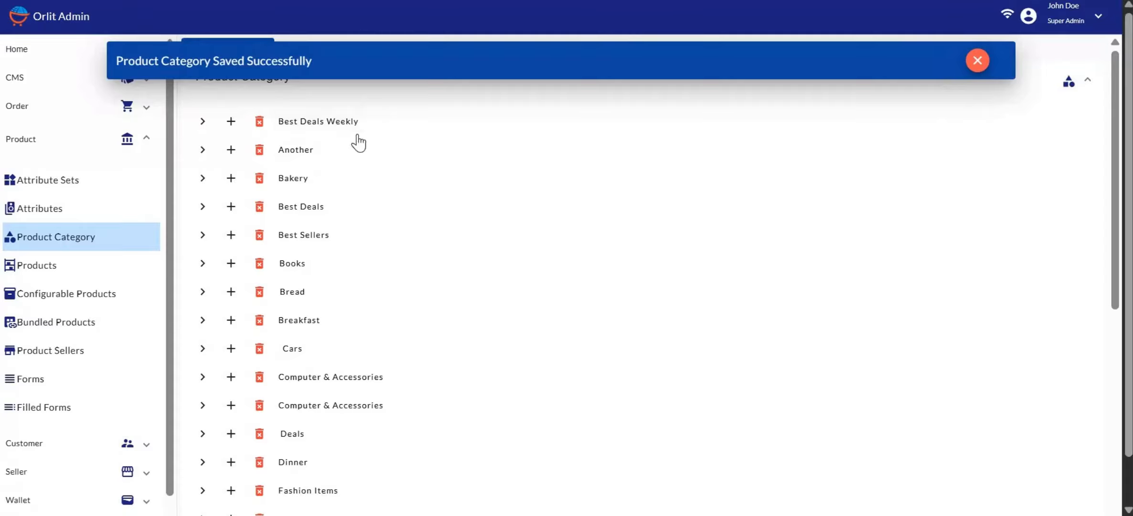
pyautogui.scroll(-10, 392, 313)
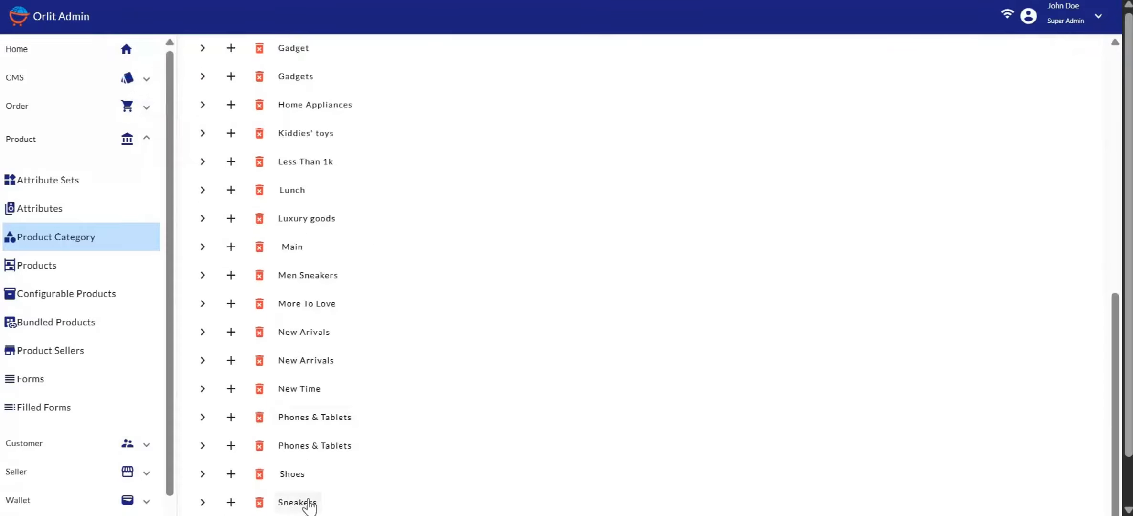
pyautogui.moveTo(356, 506); pyautogui.dragTo(347, 102)
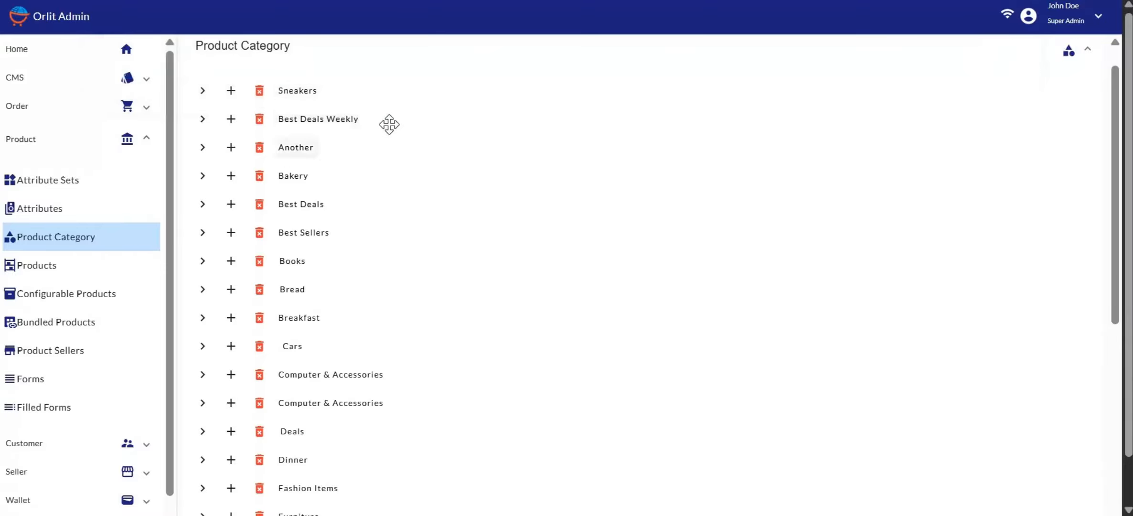
# Step: Expand the Cars category to view its subcategories
pyautogui.click(203, 351)
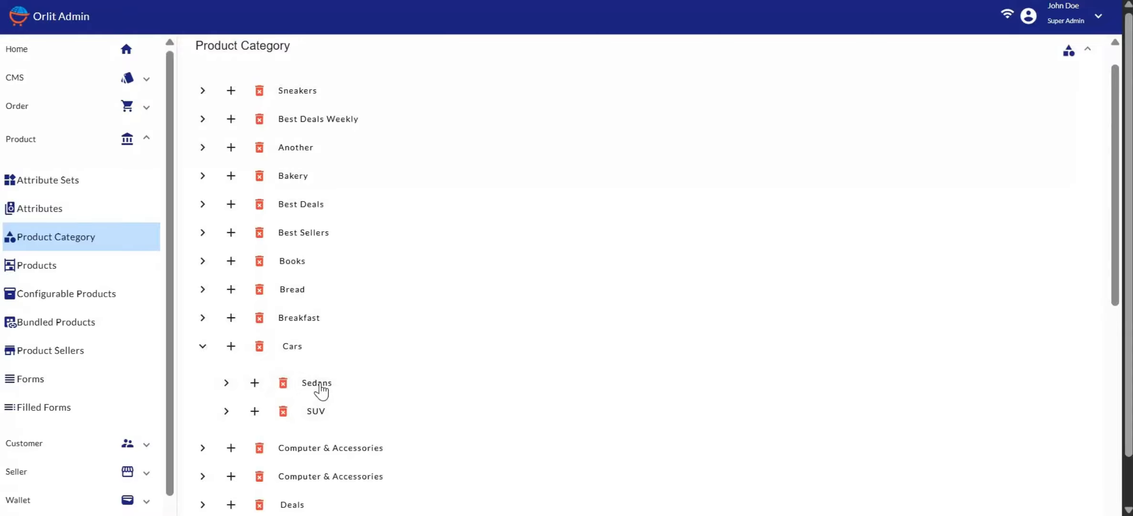
pyautogui.scroll(1, 340, 386)
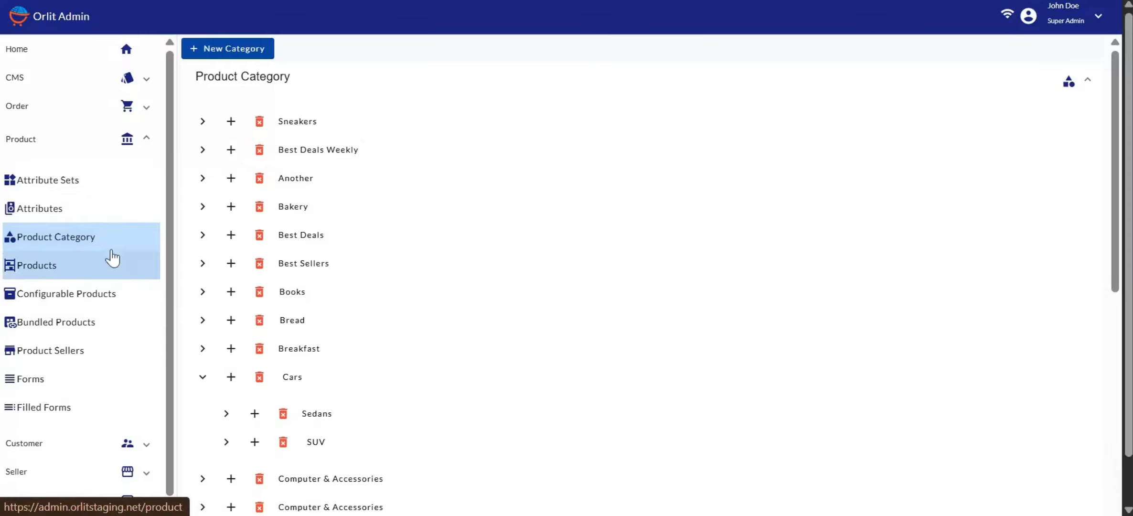
# Step: Start a new product in the Products section and look over its detail form
pyautogui.click(77, 274)
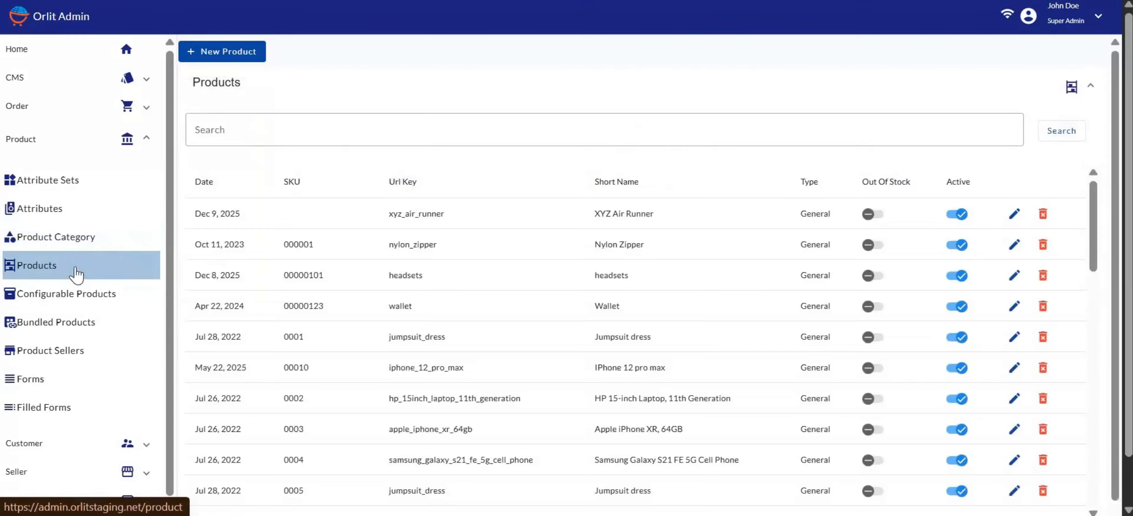
pyautogui.click(248, 52)
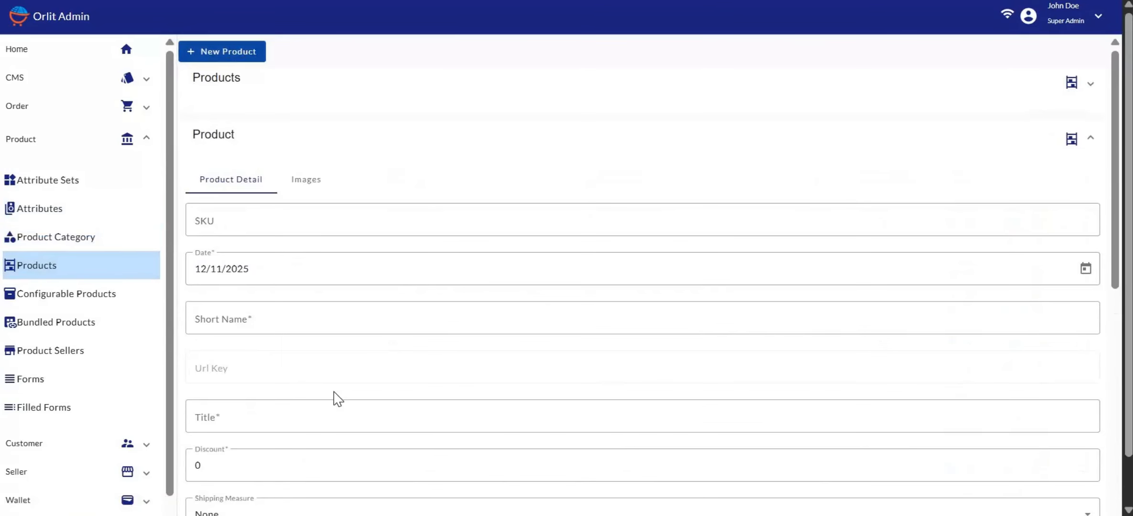
pyautogui.scroll(-1, 333, 392)
pyautogui.scroll(1, 333, 393)
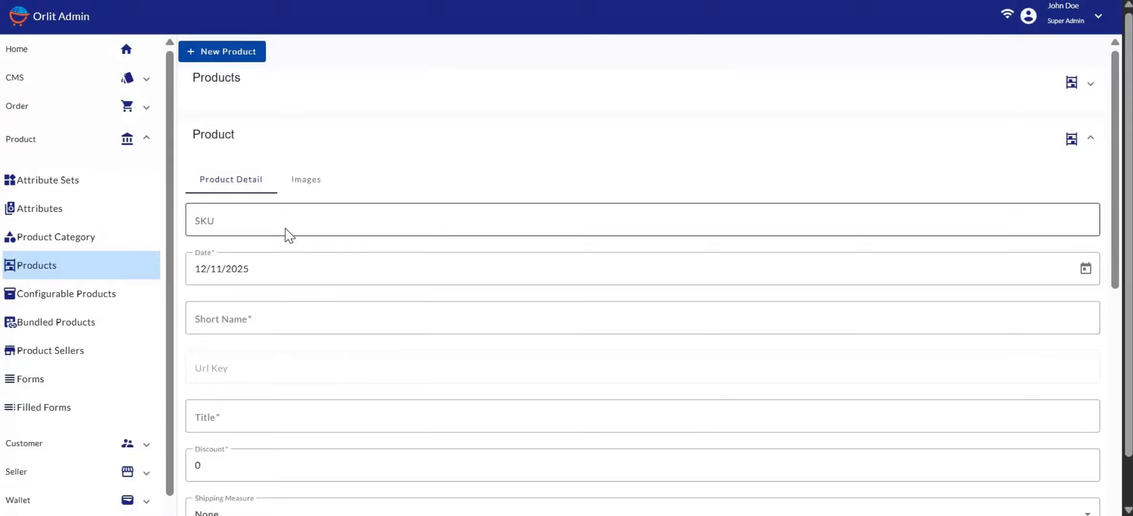
pyautogui.scroll(-2, 266, 238)
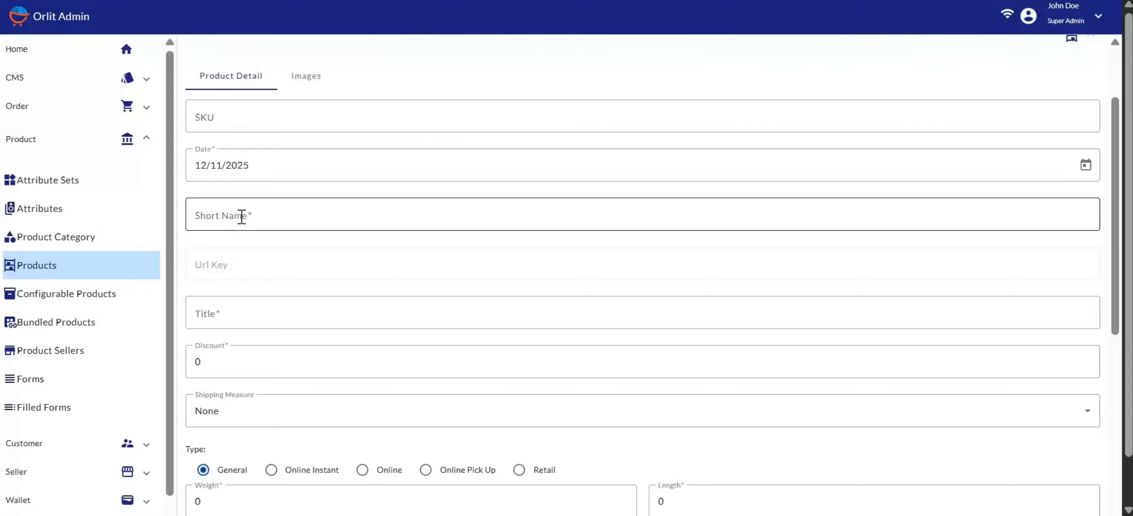
# Step: Set the new product's short name to "Air Runner" and its title to "Air Runner X5000"
pyautogui.click(242, 217)
pyautogui.write('A')
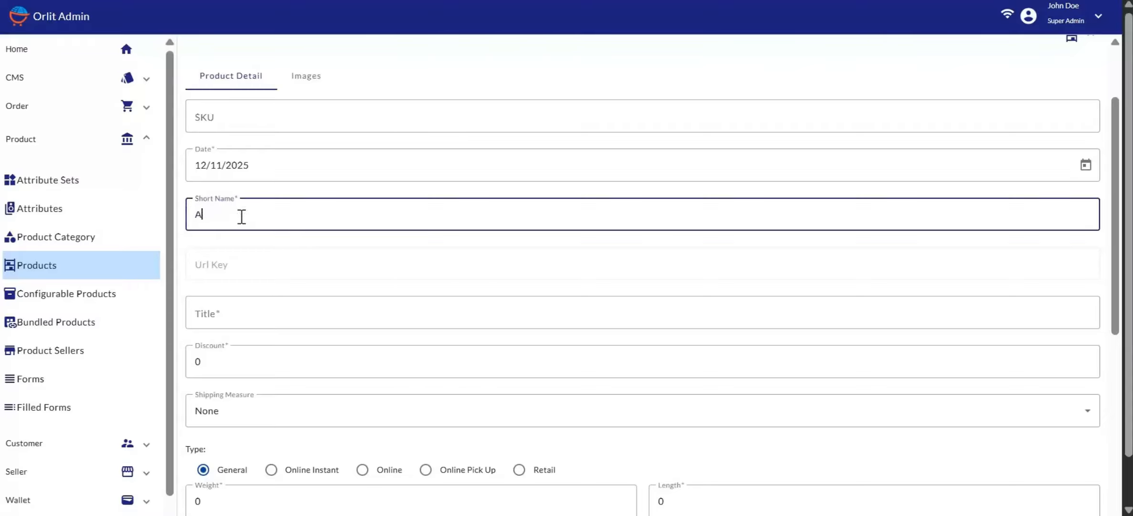
pyautogui.write('ir Runner')
pyautogui.click(305, 314)
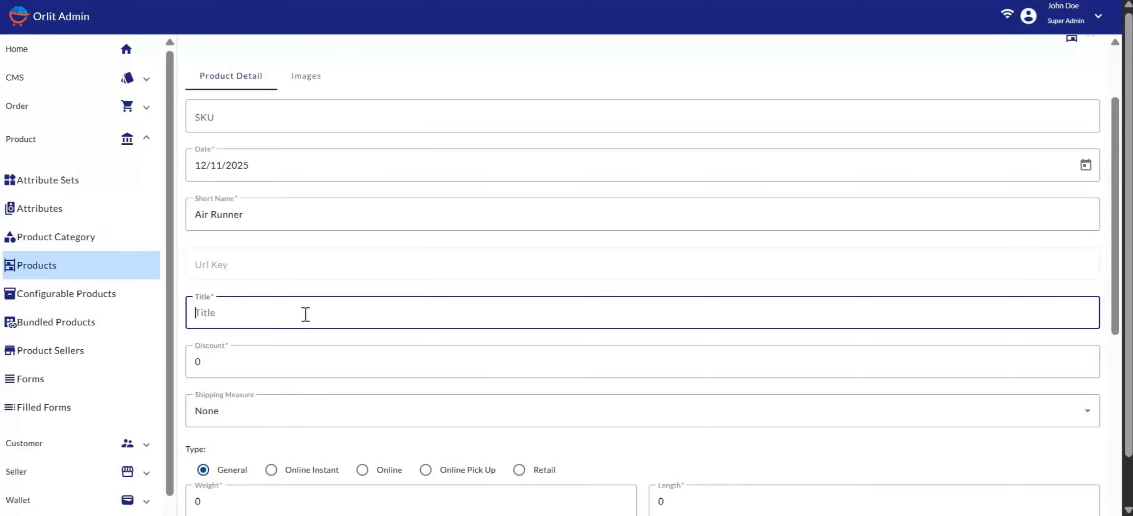
pyautogui.write('Air Runner X5000')
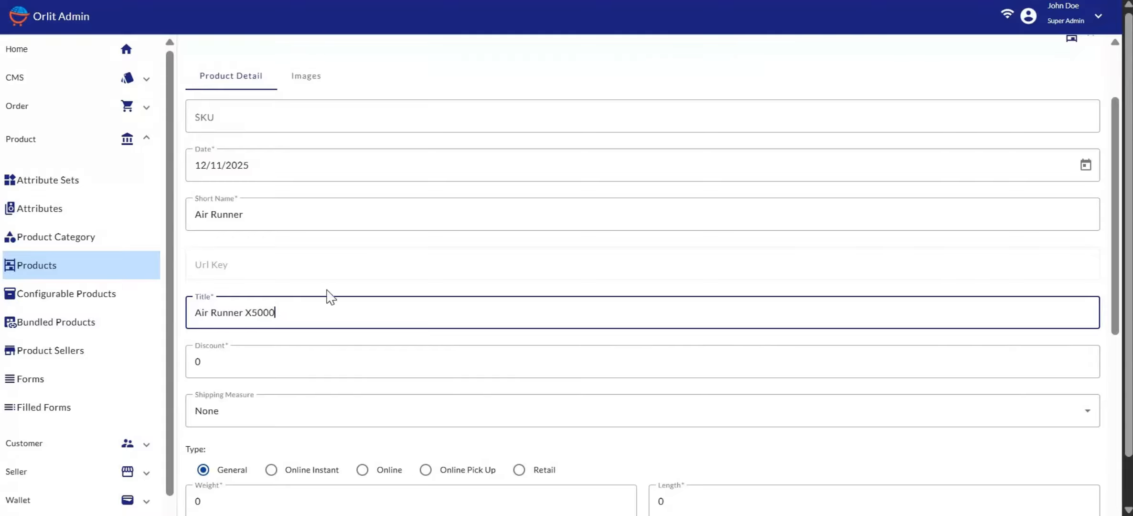
# Step: Try Weight and Dimmension as the new product's shipping measure
pyautogui.scroll(-1, 329, 296)
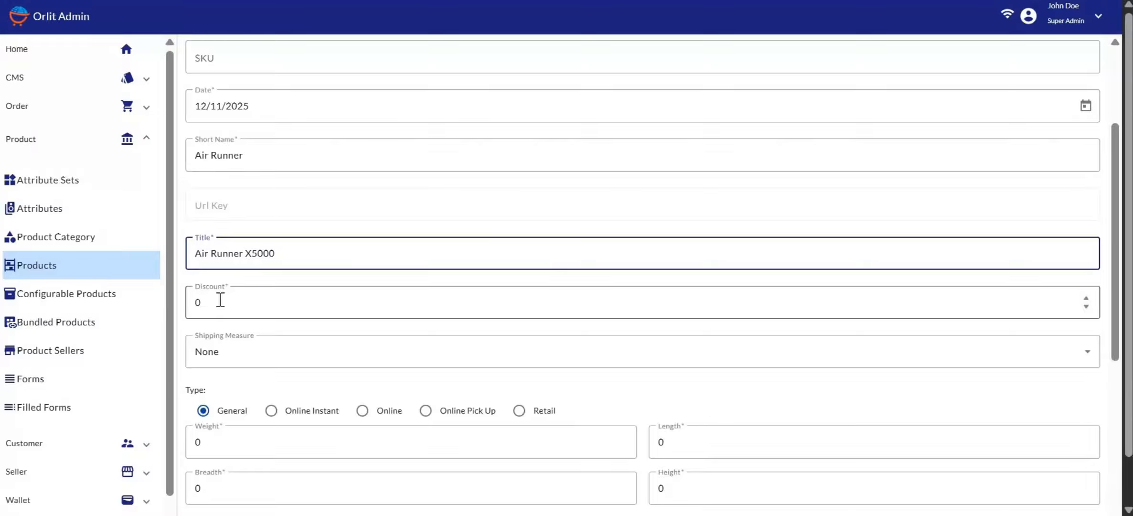
pyautogui.click(219, 299)
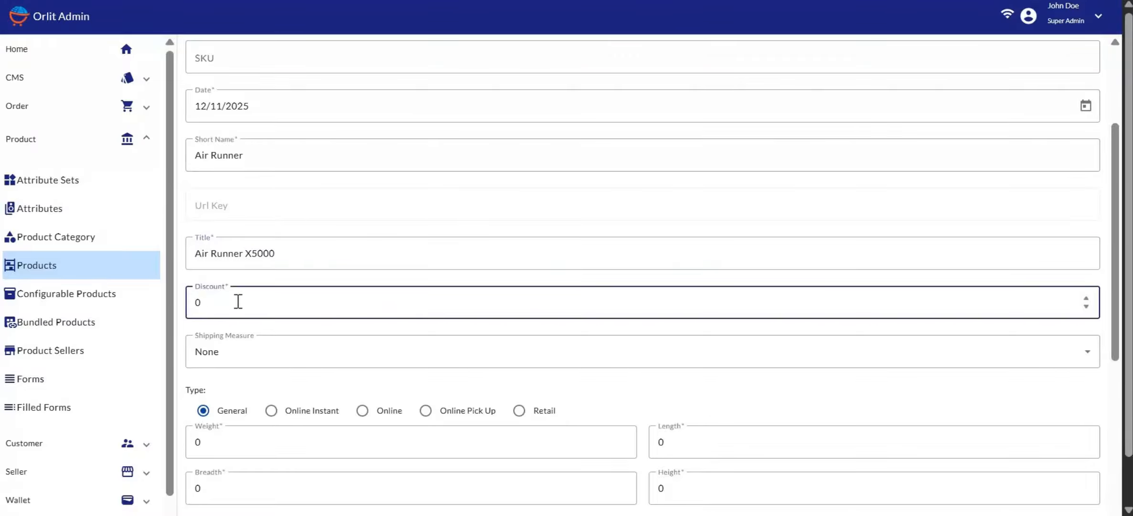
pyautogui.scroll(-2, 238, 301)
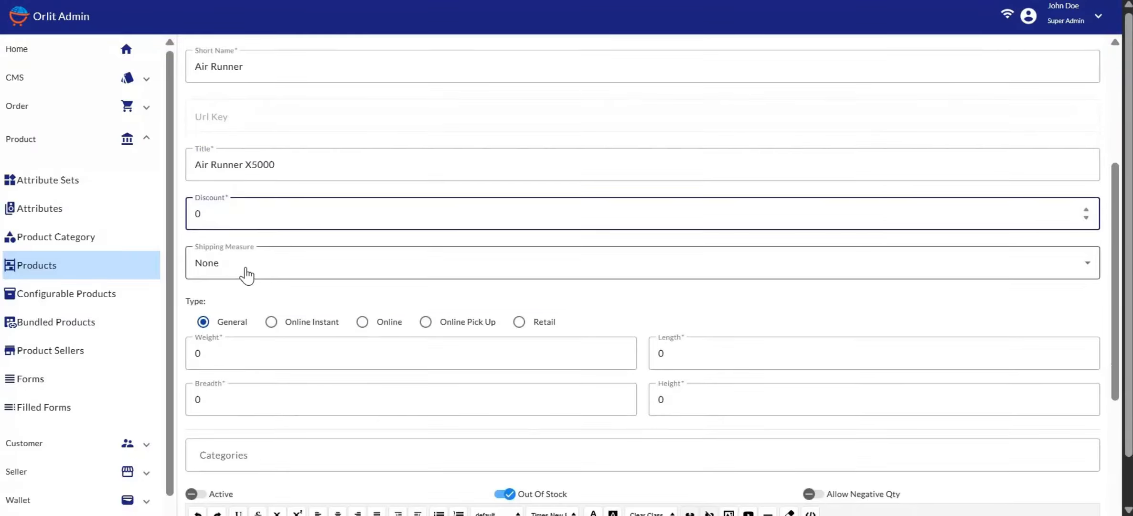
pyautogui.click(247, 273)
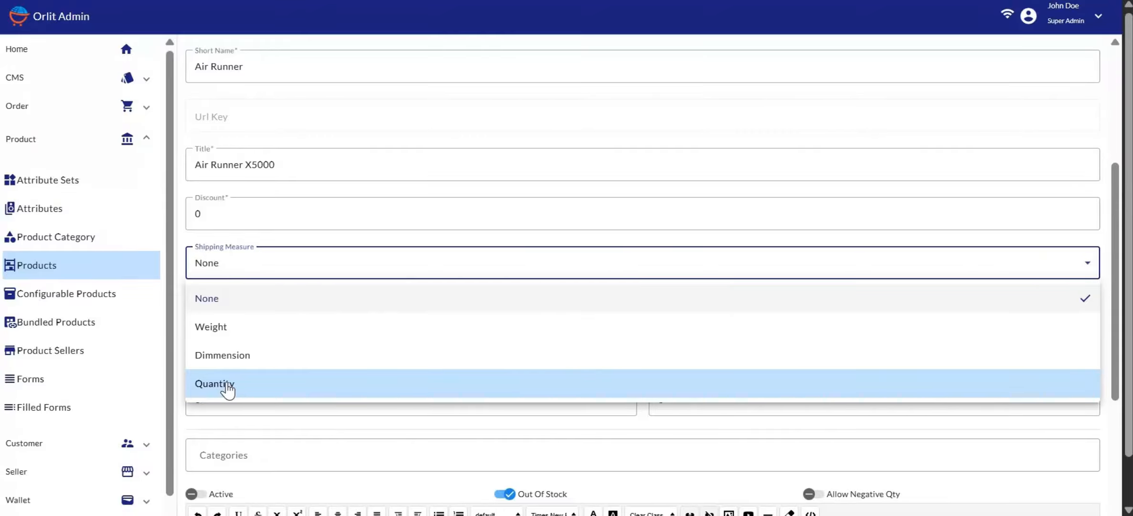
pyautogui.click(261, 328)
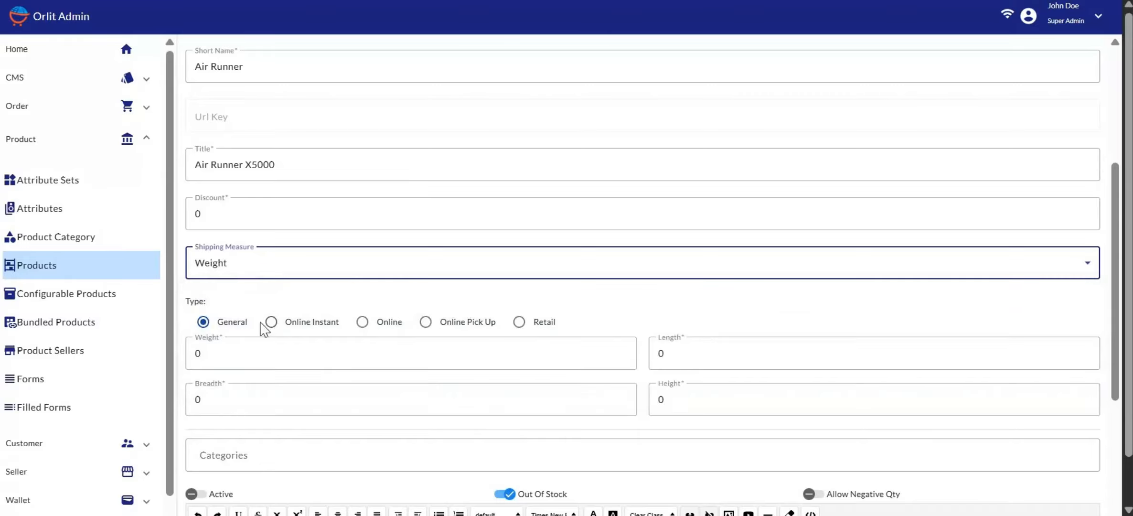
pyautogui.scroll(-2, 253, 329)
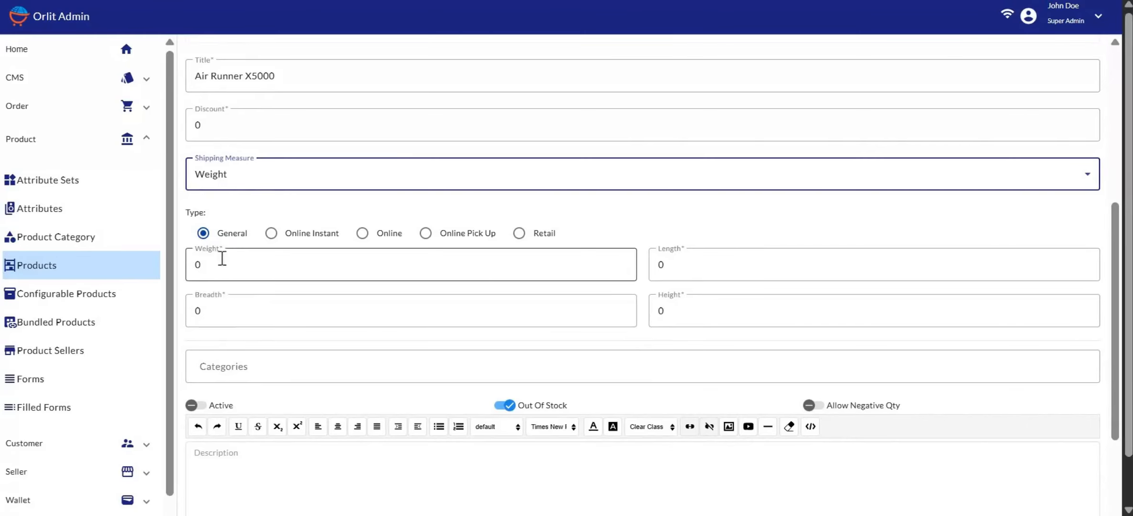
pyautogui.click(259, 186)
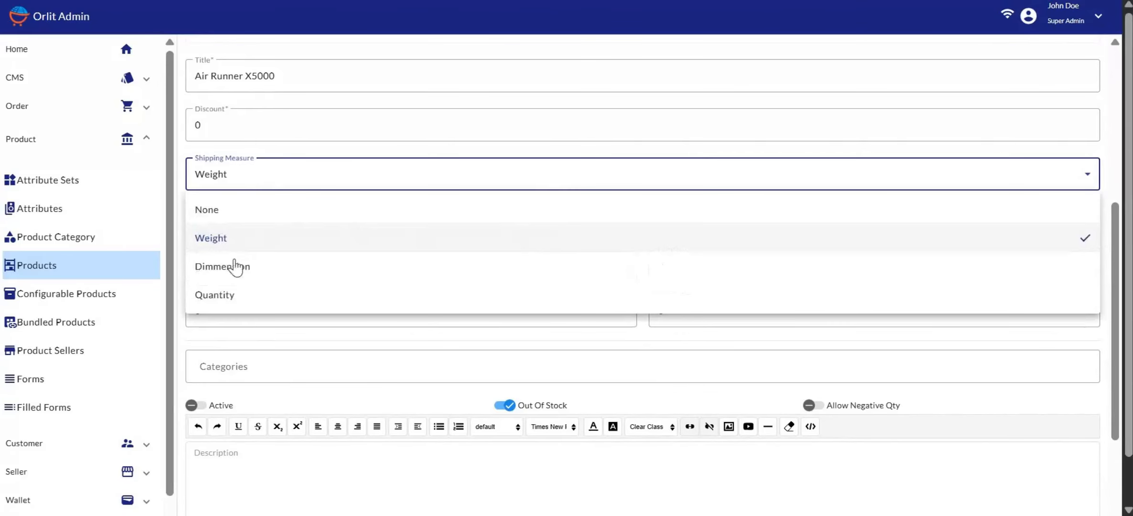
pyautogui.click(242, 264)
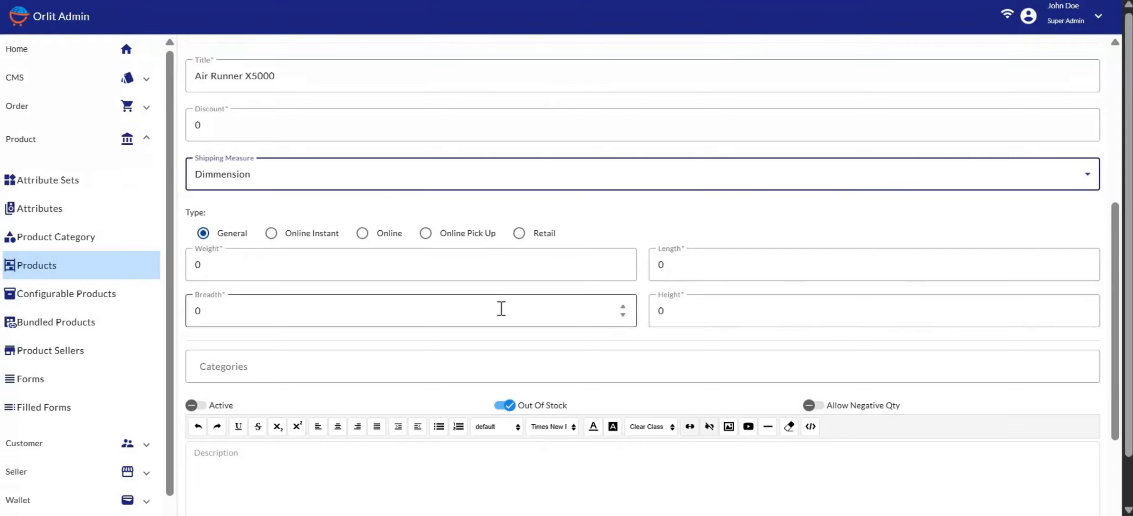
# Step: Set the product's shipping measure to Quantity
pyautogui.click(382, 190)
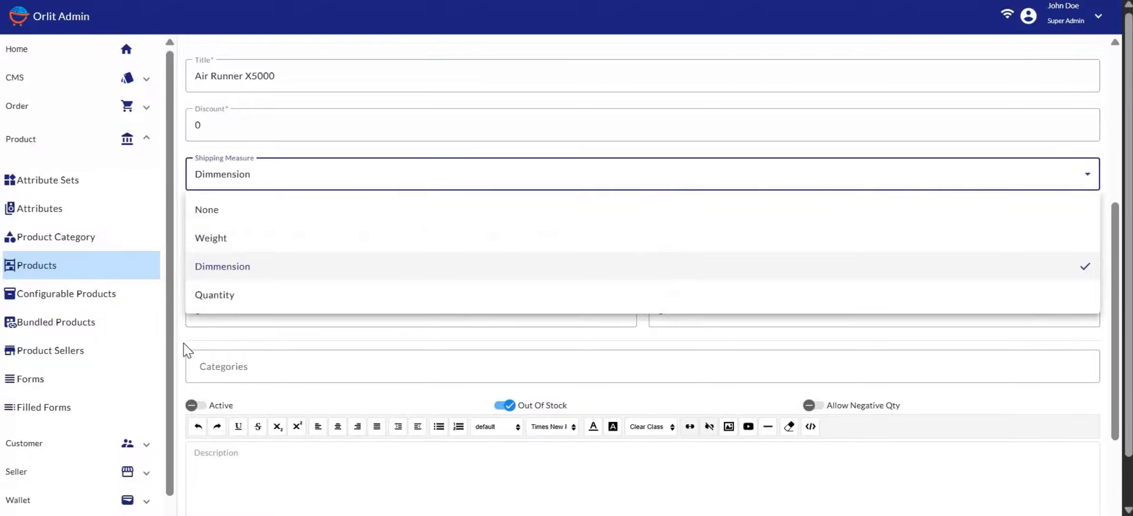
pyautogui.click(218, 293)
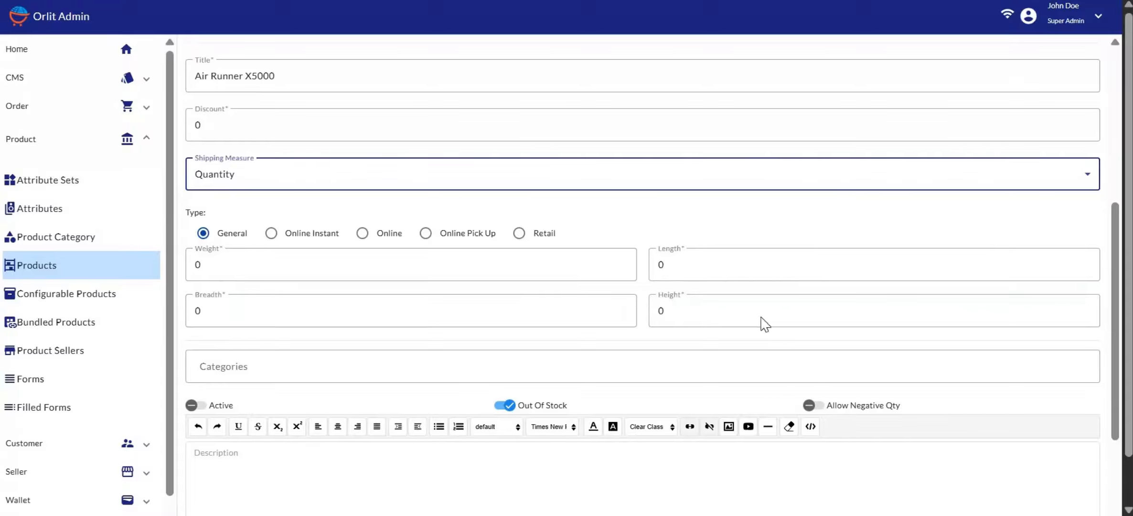
pyautogui.click(268, 182)
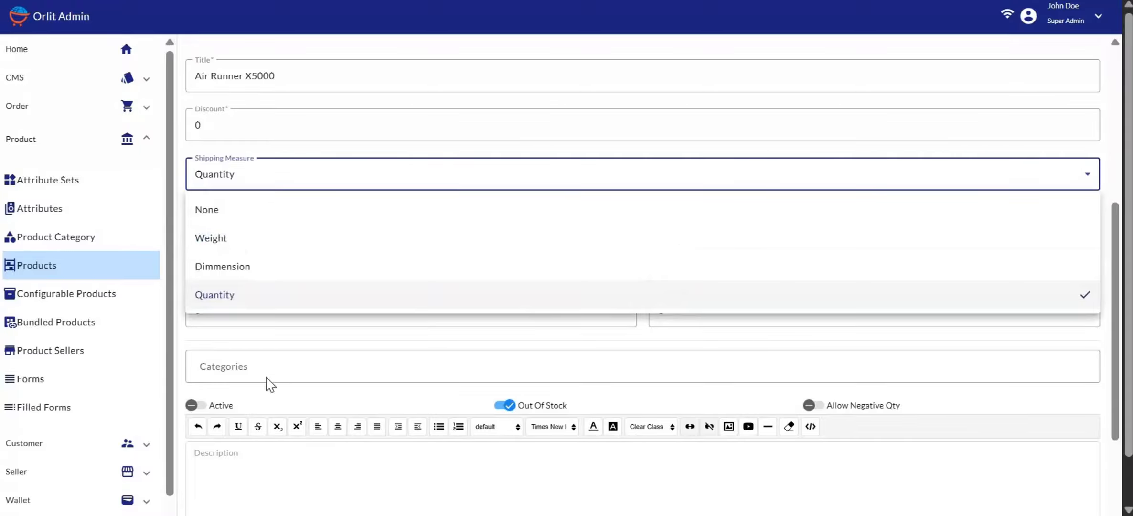
pyautogui.click(294, 342)
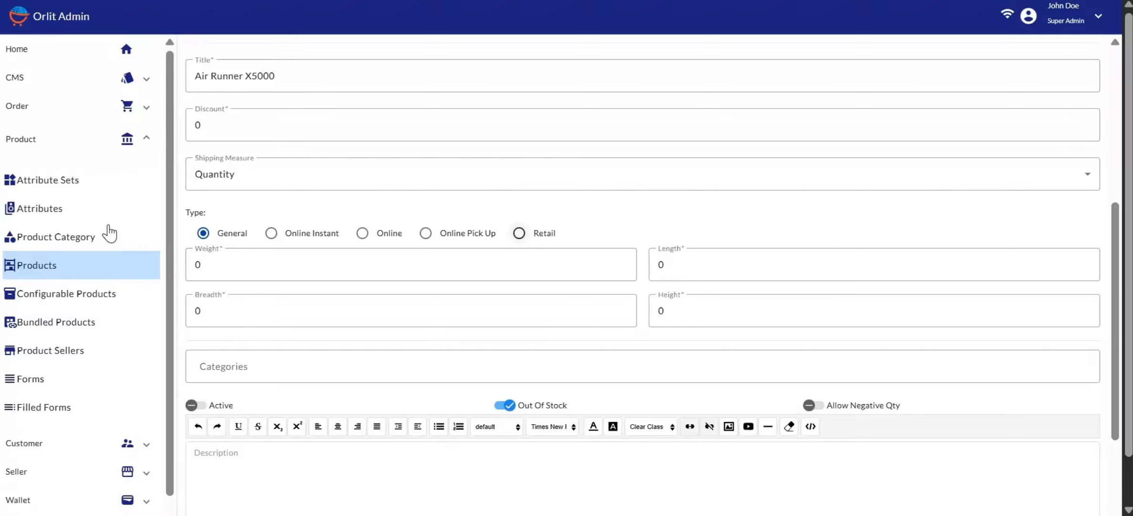
# Step: Assign the Air Runner product to the Sneakers category
pyautogui.click(242, 368)
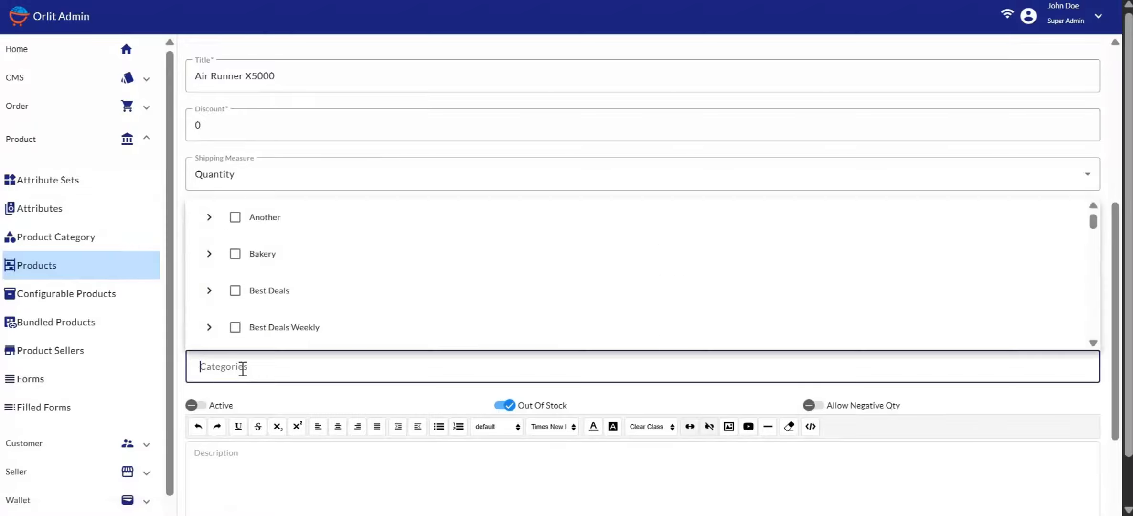
pyautogui.scroll(-3, 278, 324)
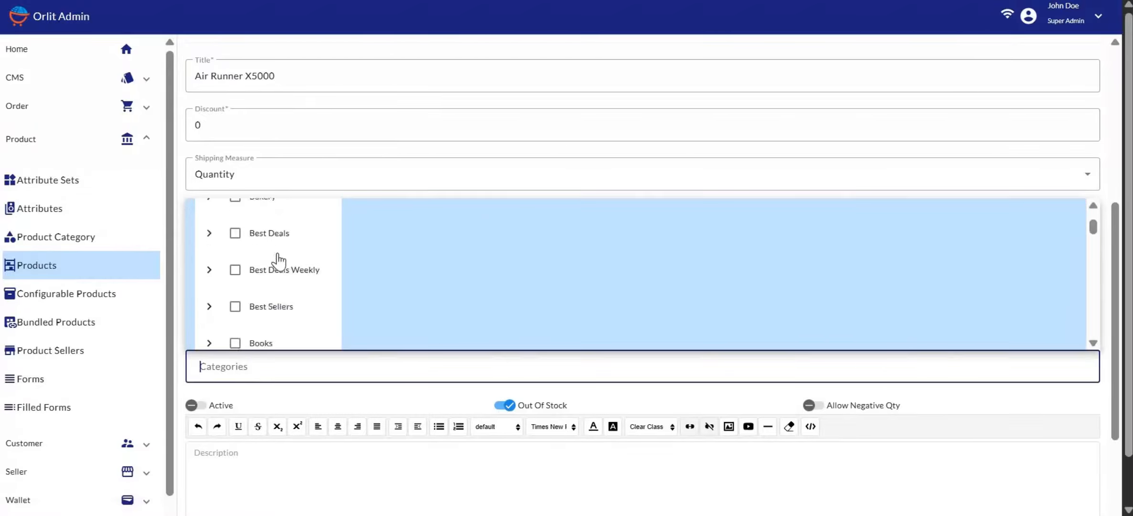
pyautogui.scroll(-5, 279, 261)
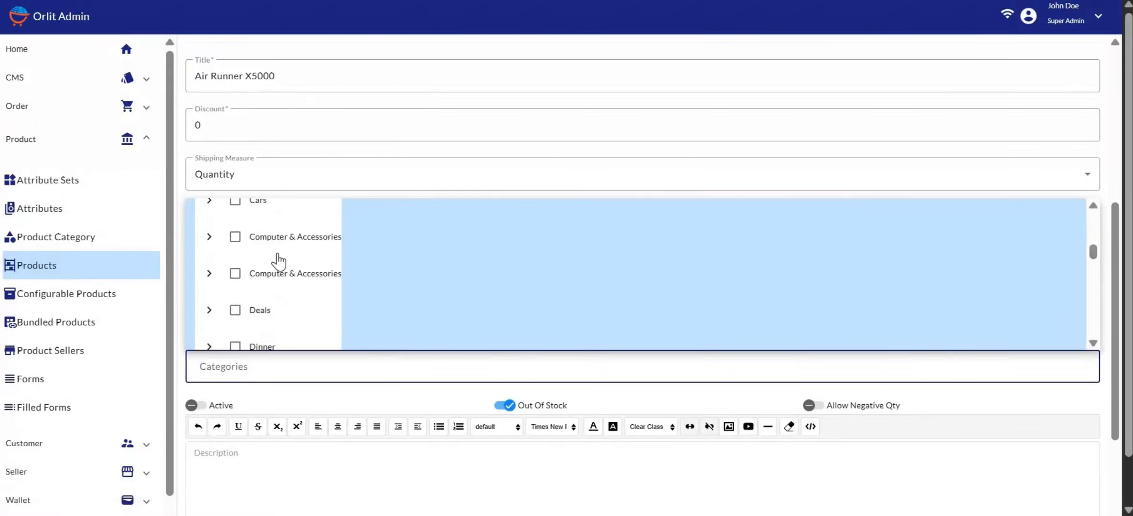
pyautogui.scroll(-5, 278, 262)
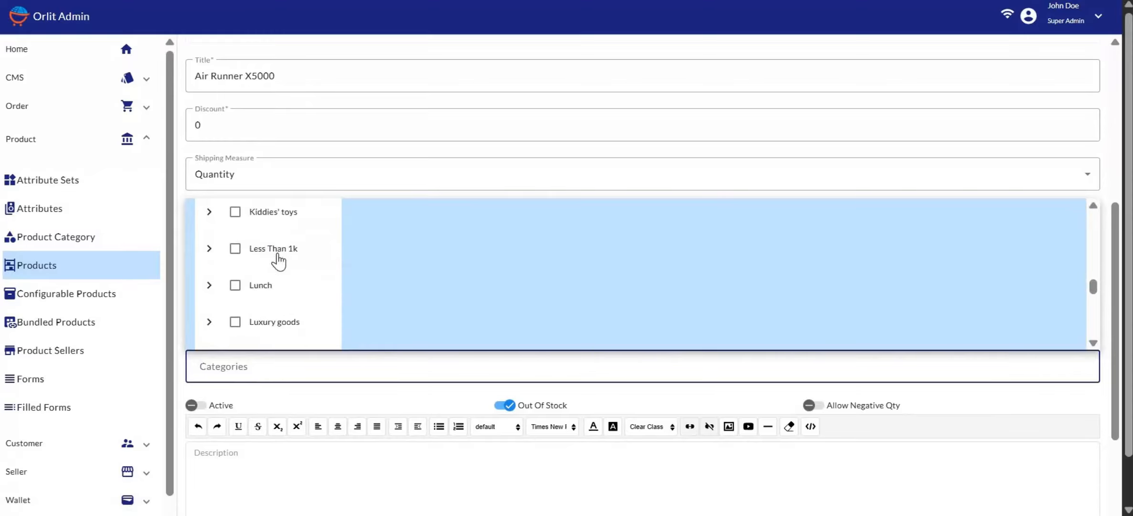
pyautogui.scroll(-6, 278, 262)
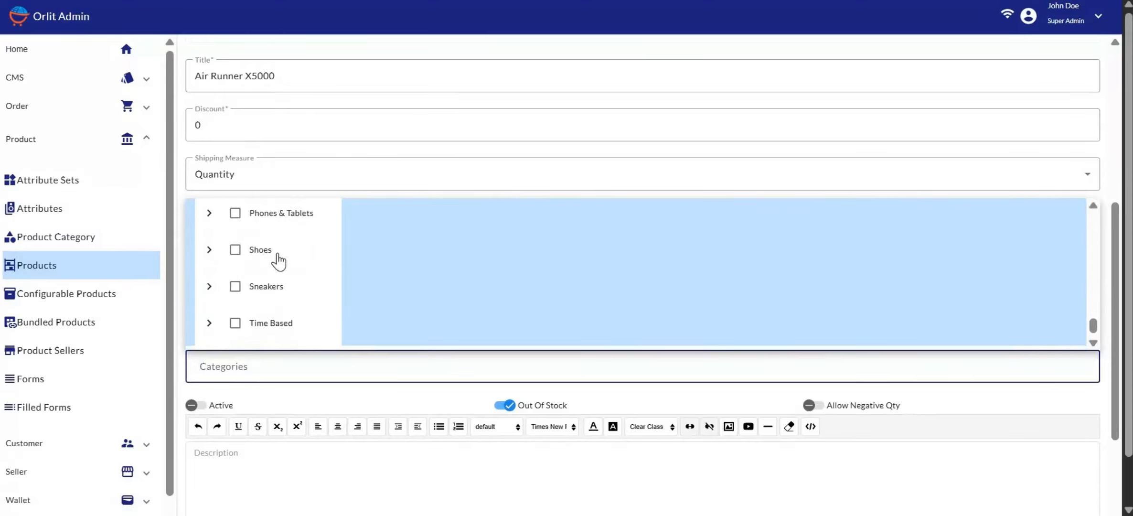
pyautogui.click(235, 287)
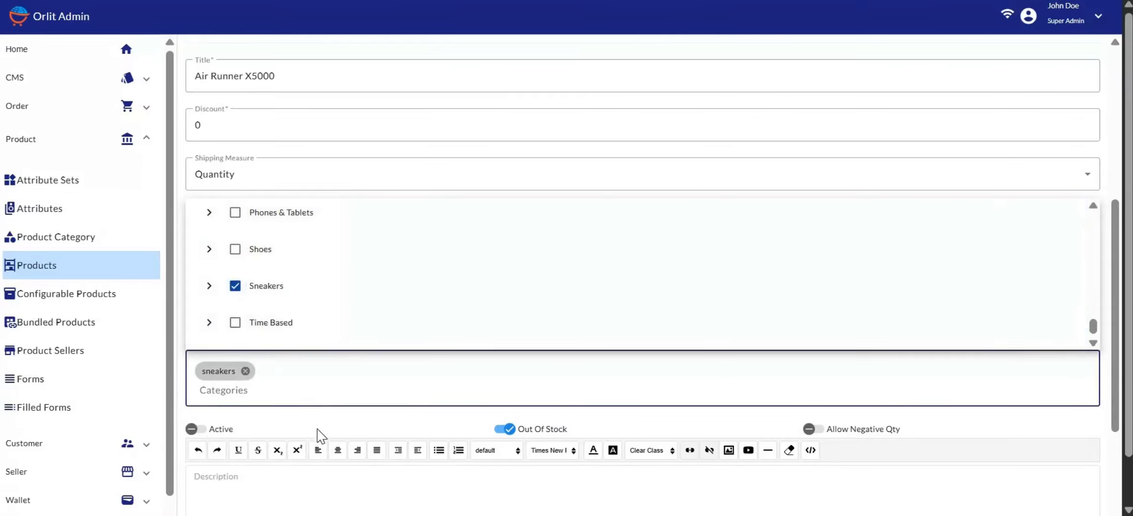
# Step: Set the product to Active, with Out Of Stock and Allow Negative Qty both turned off
pyautogui.click(317, 430)
pyautogui.scroll(-1, 318, 435)
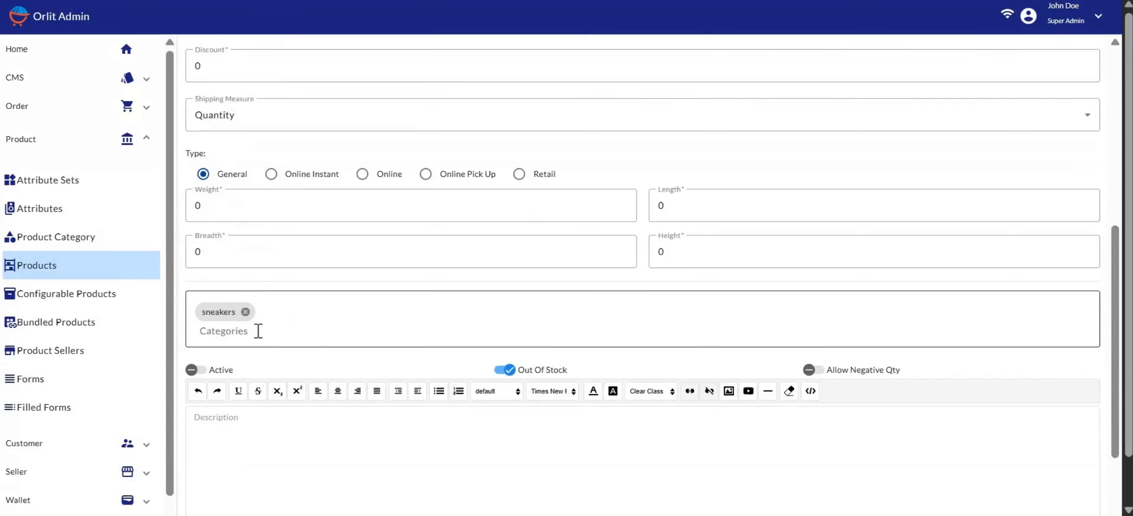
pyautogui.scroll(-1, 285, 394)
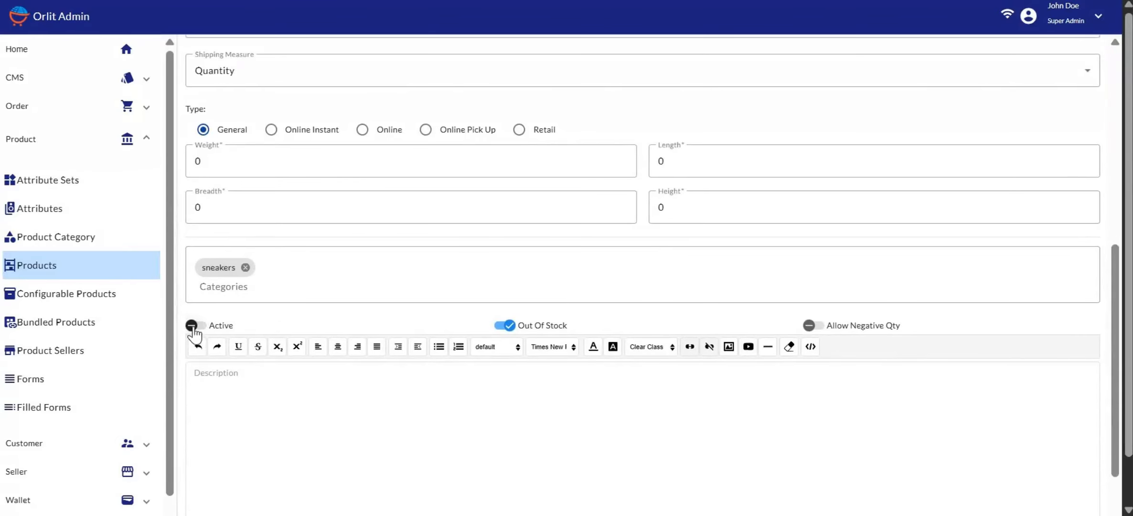
pyautogui.click(194, 327)
pyautogui.click(822, 330)
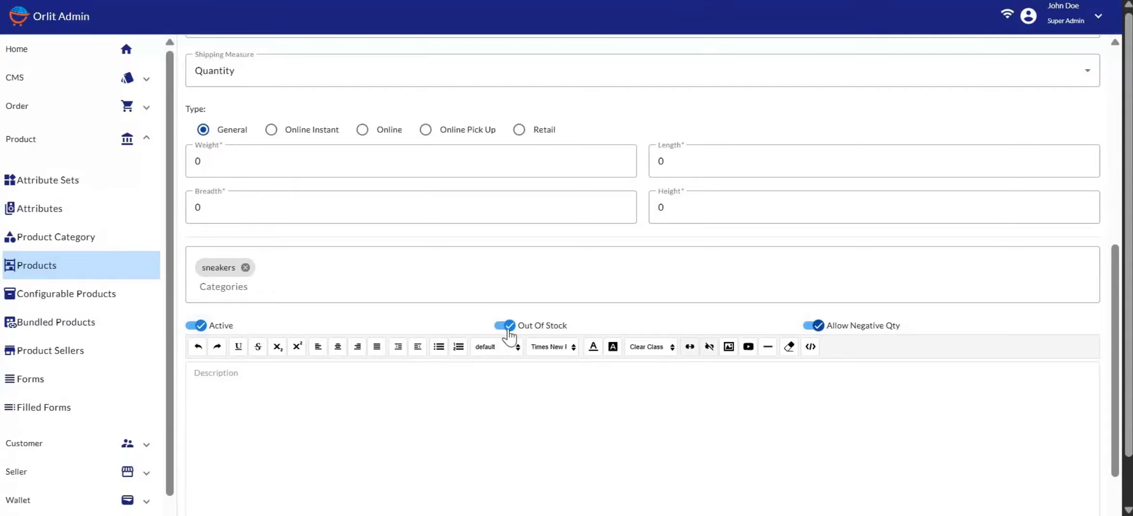
pyautogui.click(513, 330)
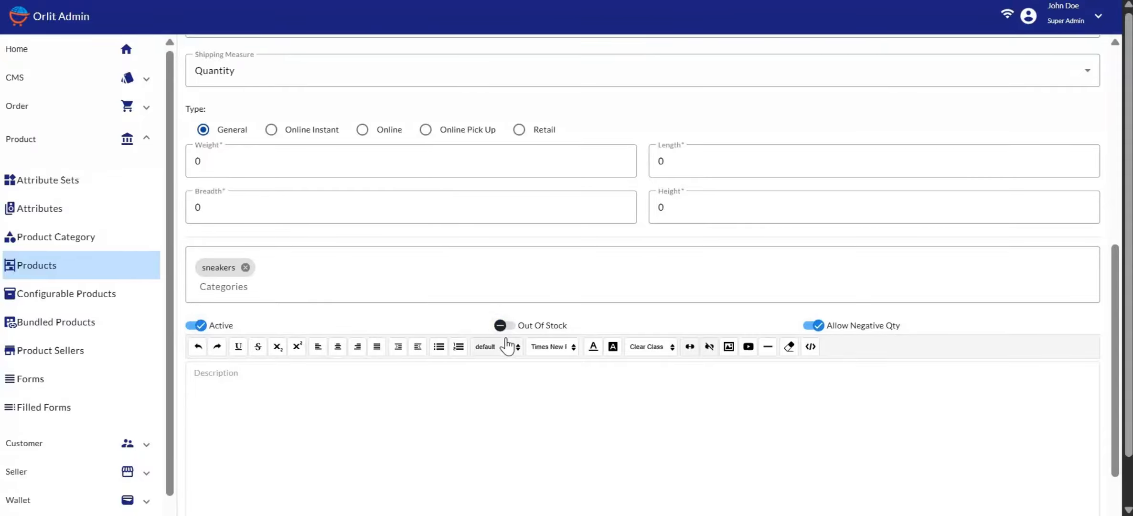
pyautogui.scroll(-2, 465, 428)
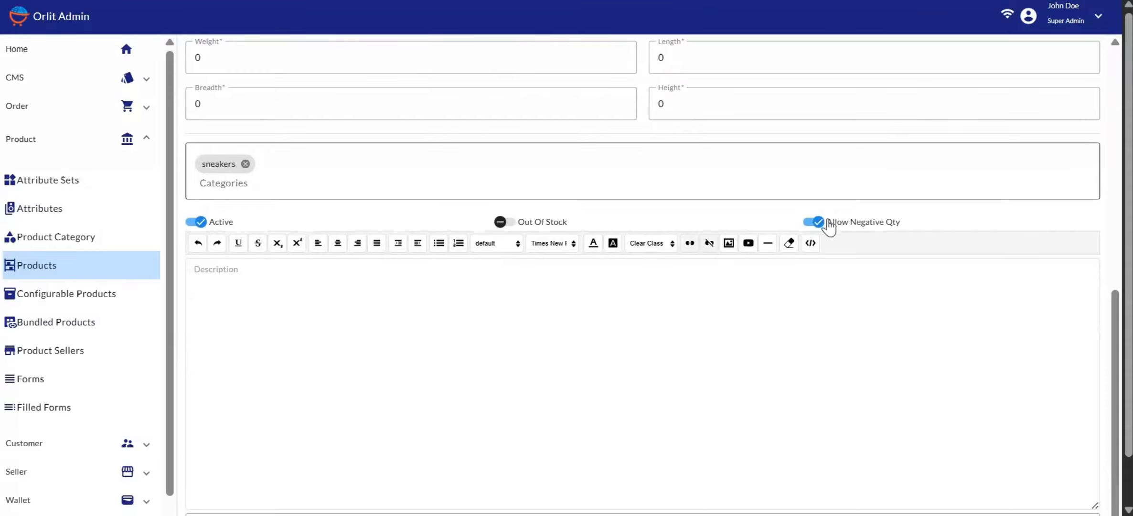
pyautogui.click(818, 222)
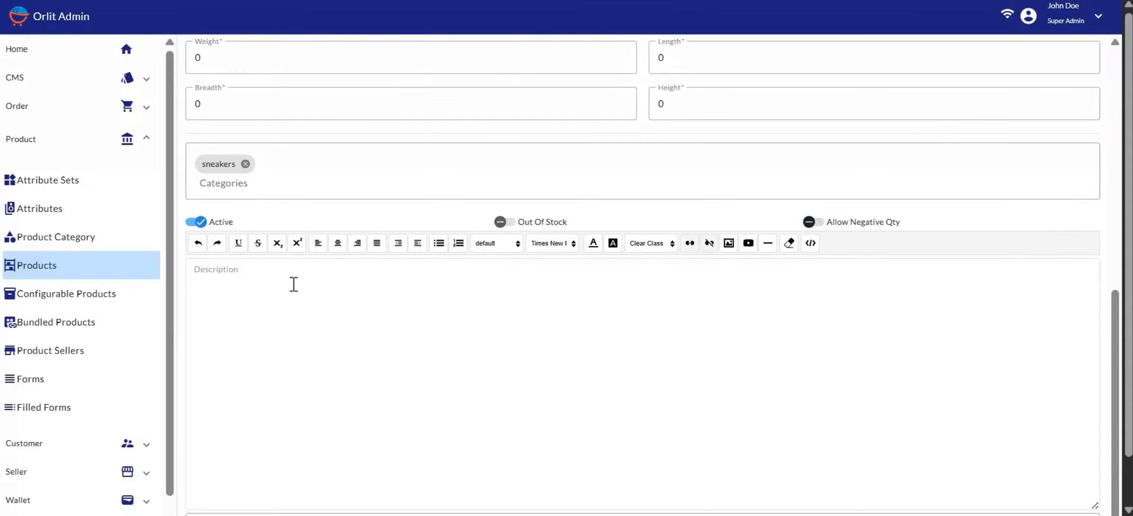
# Step: Enter the "About this item" description covering Memory Foam Shoes, Non-Slip Rubber Sneakers, Breathable Footwear, Lace Up Closure and Back to school Essentials, and submit the product
pyautogui.scroll(-1, 287, 287)
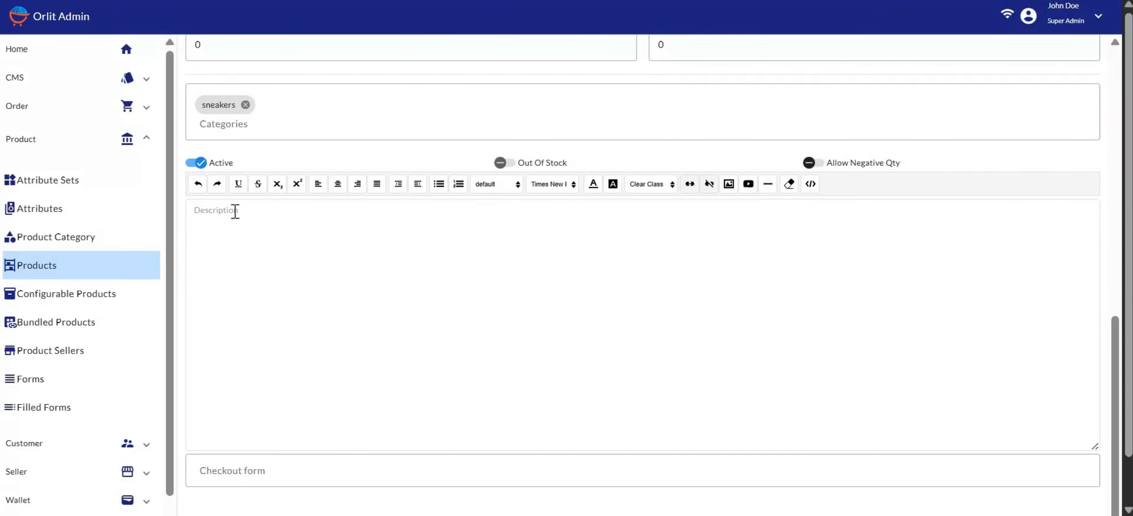
pyautogui.write("About this item Memory Foam Shoes: Experience unmatched comfort with Project Cloud Irita Casual Sneakers for Women. These shoes for women feature a cushioned memory foam insole, making them ideal shoes for women who value comfort and support. Non-Slip Rubber Sneakers: The stylish contrast detailing on these womens shoes sets them apart, while the non-slip design provides stability and grip, making them perfect sneakers for navigating any surface with confidence. Breathable Footwear: Soft terry cloth fabric lining keeps your feet cool and comfortable all day. These sneakers are perfect for daily wear, ensuring breathability and long-lasting comfort. Lace Up Closure: Designed with a secure lace-up closure, these lace sneakers for women offer a customizable fit. They are practical shoes for kids' moms and active women who need both style and functionality. Back to school Essentials: These shoes for women combine comfort, style, and durability, making them an ideal addition to your wardrobe and a perfect school shoes. Step into the new school year with confidence, knowing that your feet are supported and stylishly dressed")
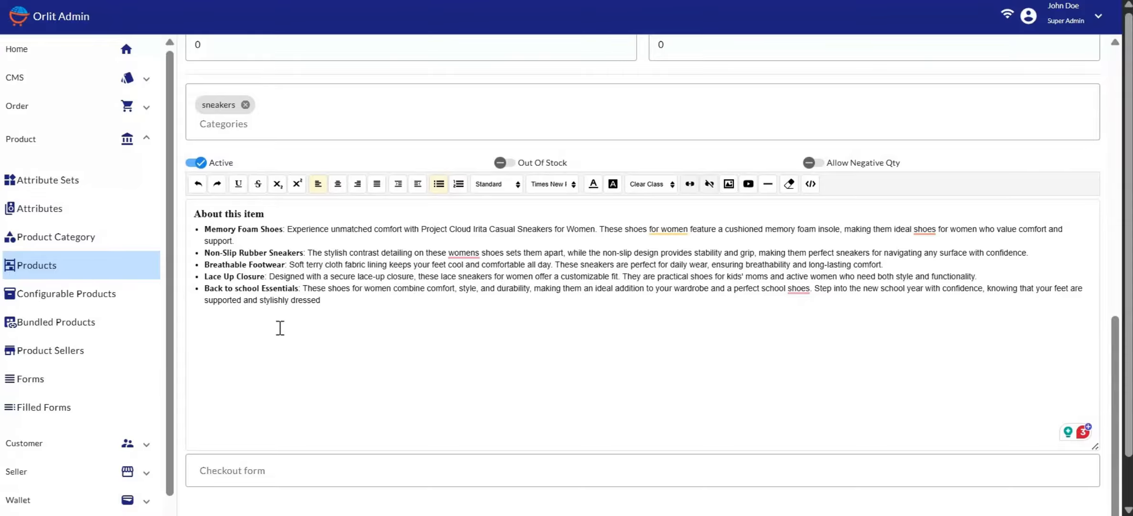
pyautogui.scroll(-1, 280, 329)
pyautogui.scroll(-2, 393, 368)
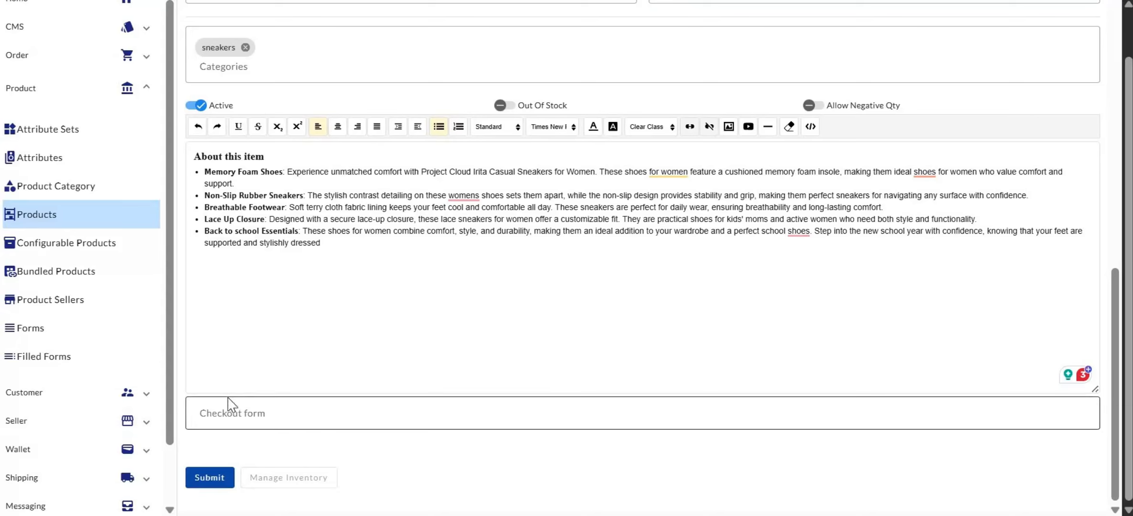
pyautogui.scroll(10, 253, 251)
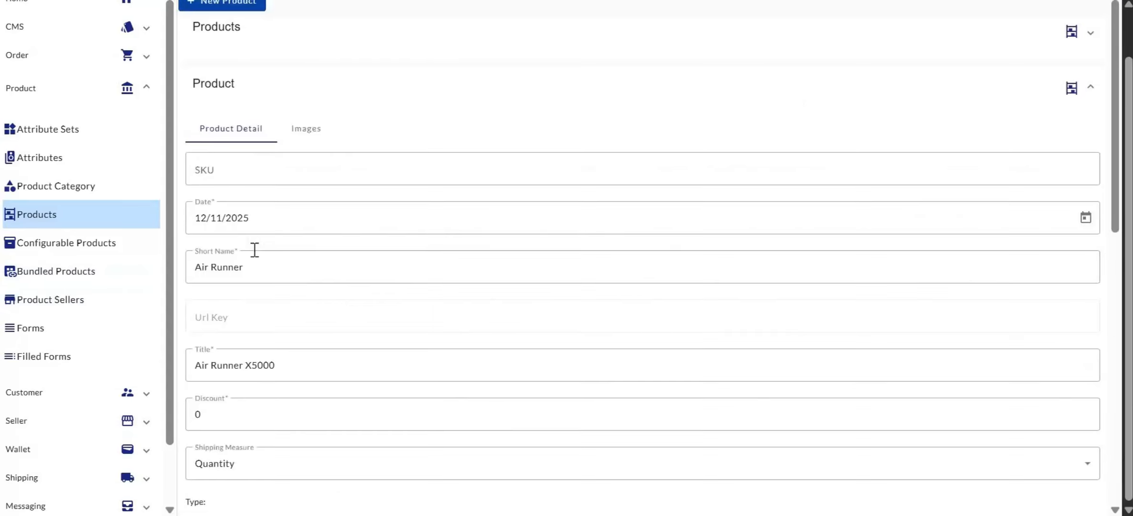
pyautogui.scroll(-10, 254, 249)
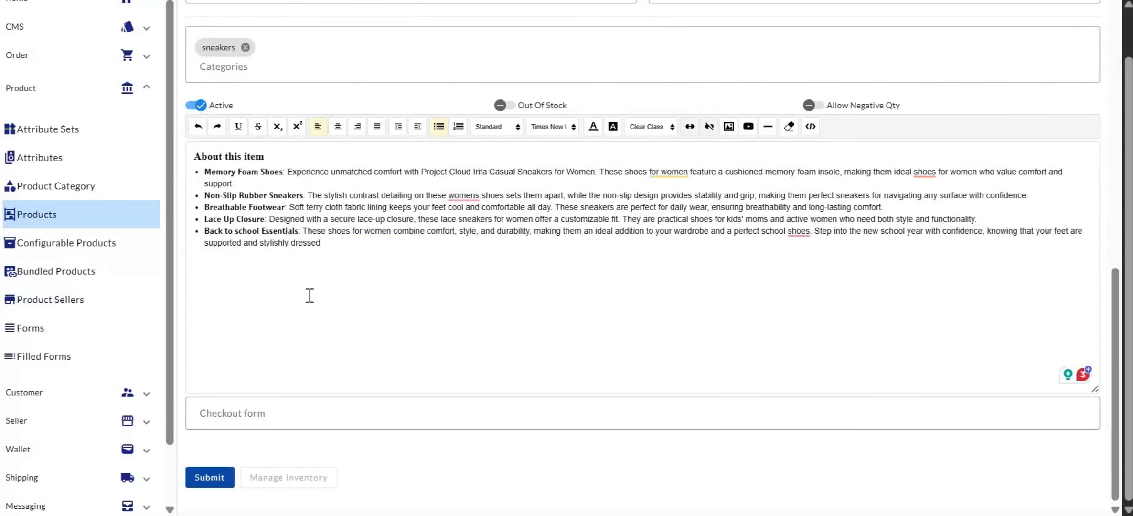
pyautogui.click(210, 482)
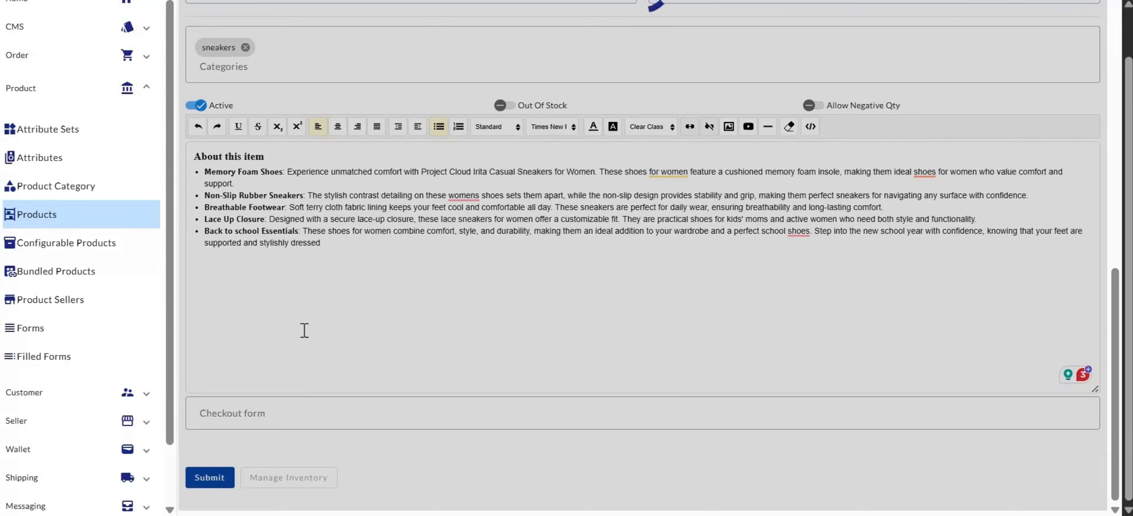
# Step: Upload three shoe photos as product images for the saved Air Runner product
pyautogui.scroll(3, 304, 331)
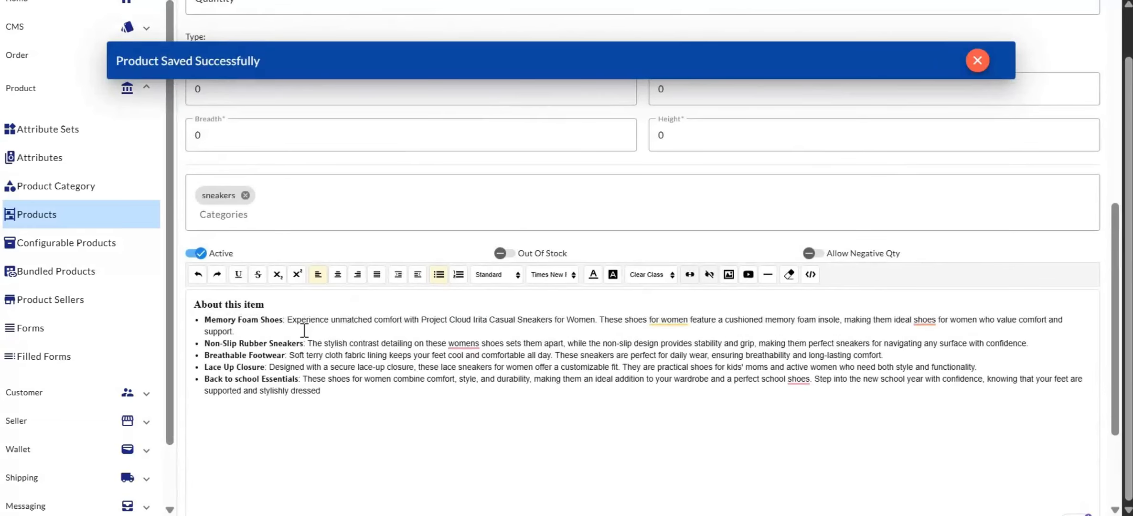
pyautogui.scroll(10, 304, 331)
pyautogui.scroll(-13, 304, 334)
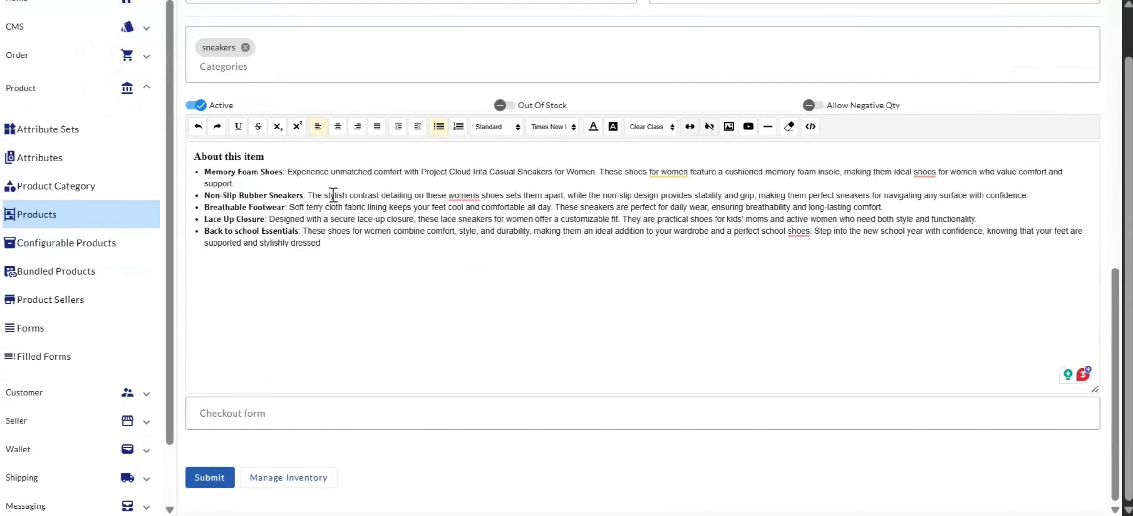
pyautogui.scroll(13, 333, 195)
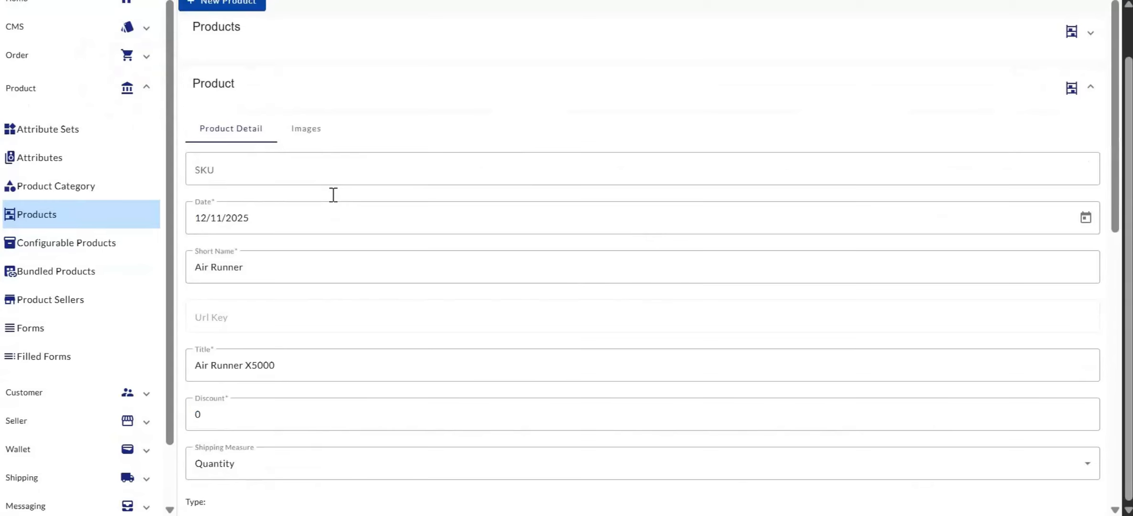
pyautogui.click(309, 132)
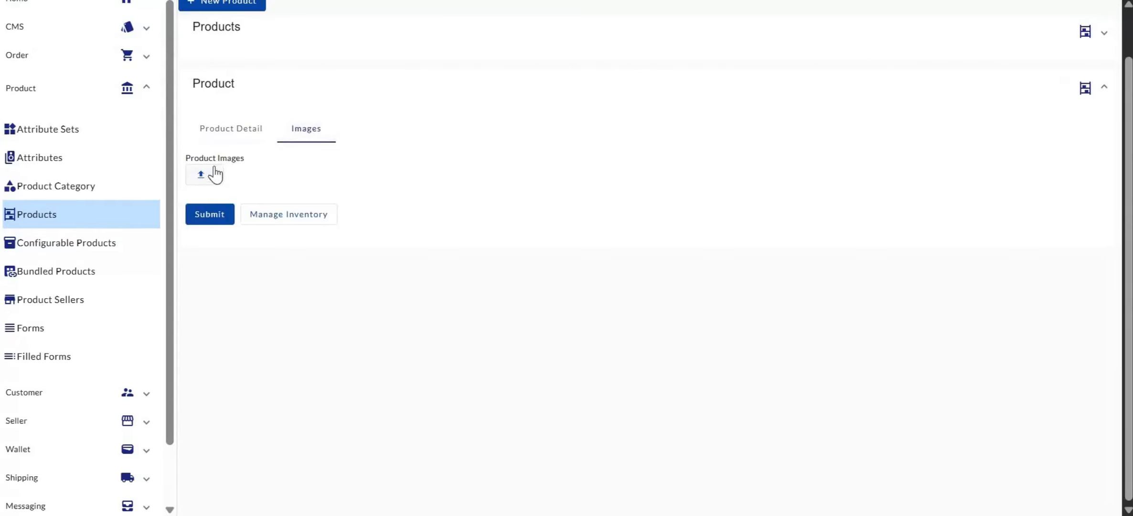
pyautogui.click(200, 177)
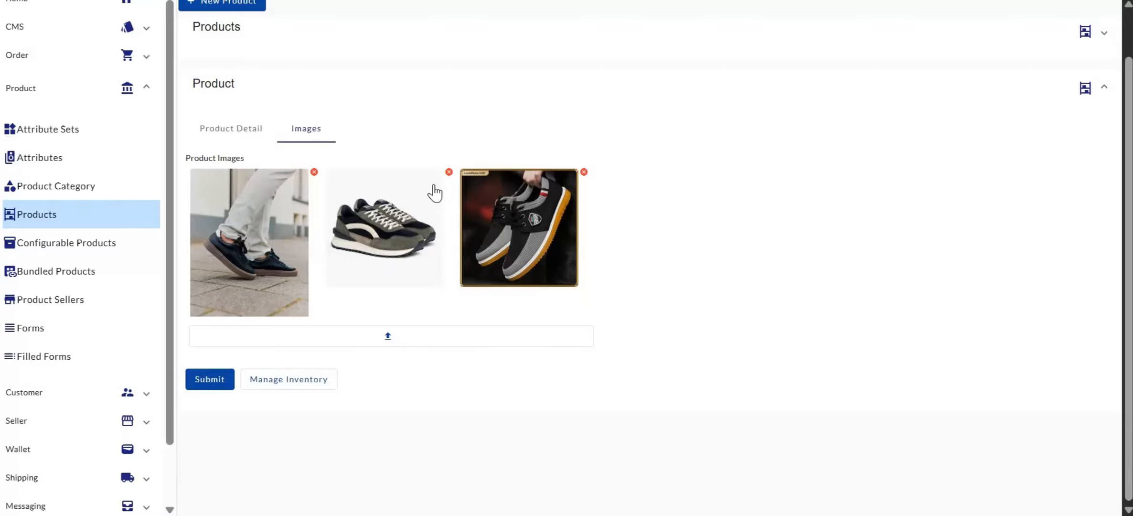
# Step: Crop the first product image, showing dark shoes being worn, to a 1:1 ratio and save it
pyautogui.click(271, 236)
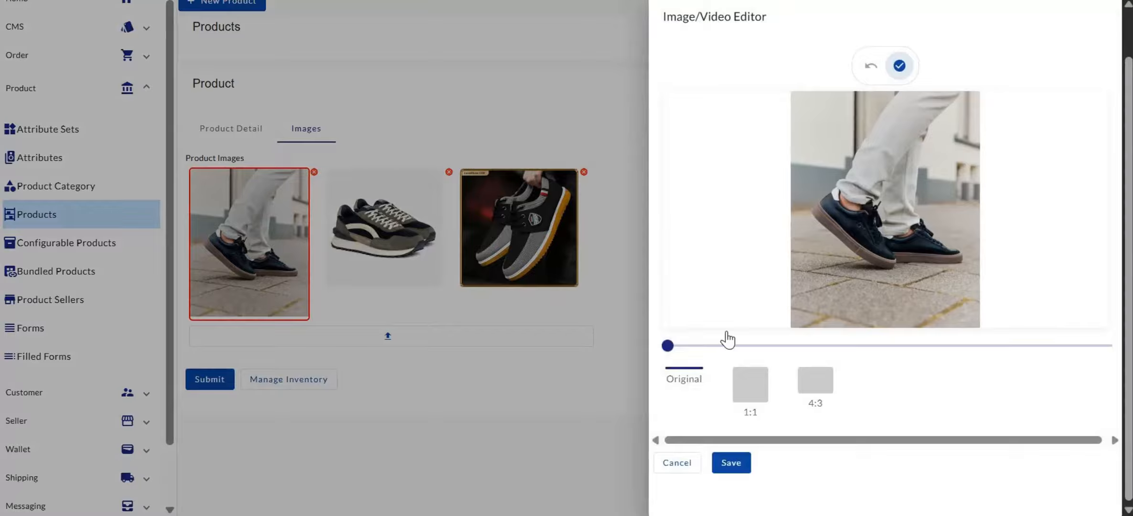
pyautogui.click(753, 393)
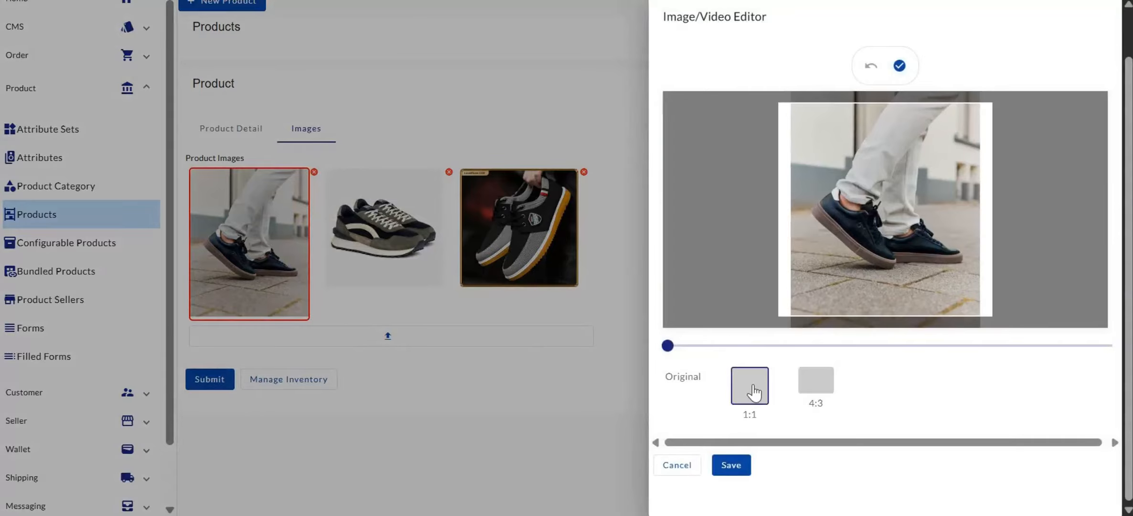
pyautogui.moveTo(859, 282); pyautogui.dragTo(857, 285)
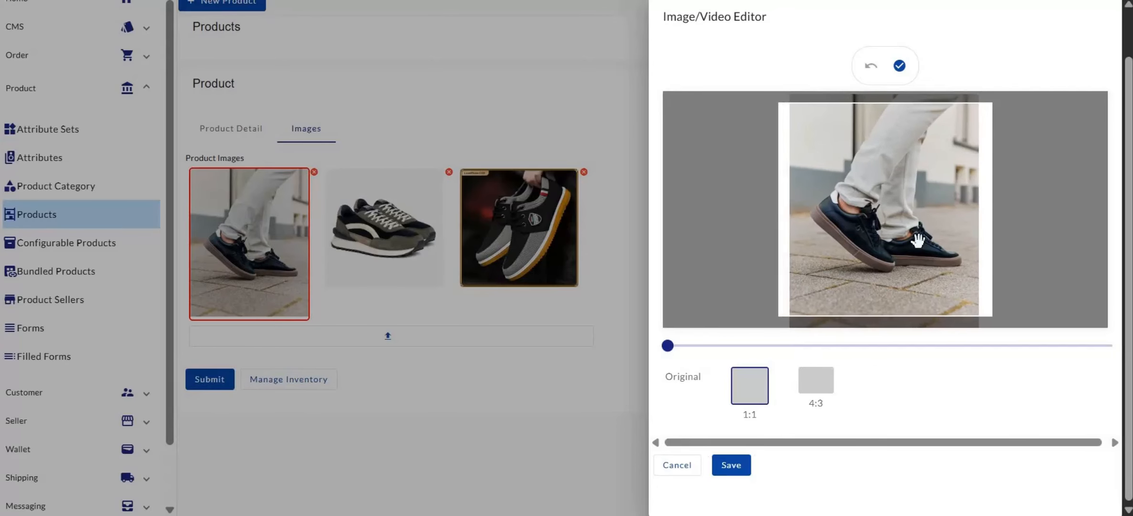
pyautogui.click(742, 468)
pyautogui.click(504, 437)
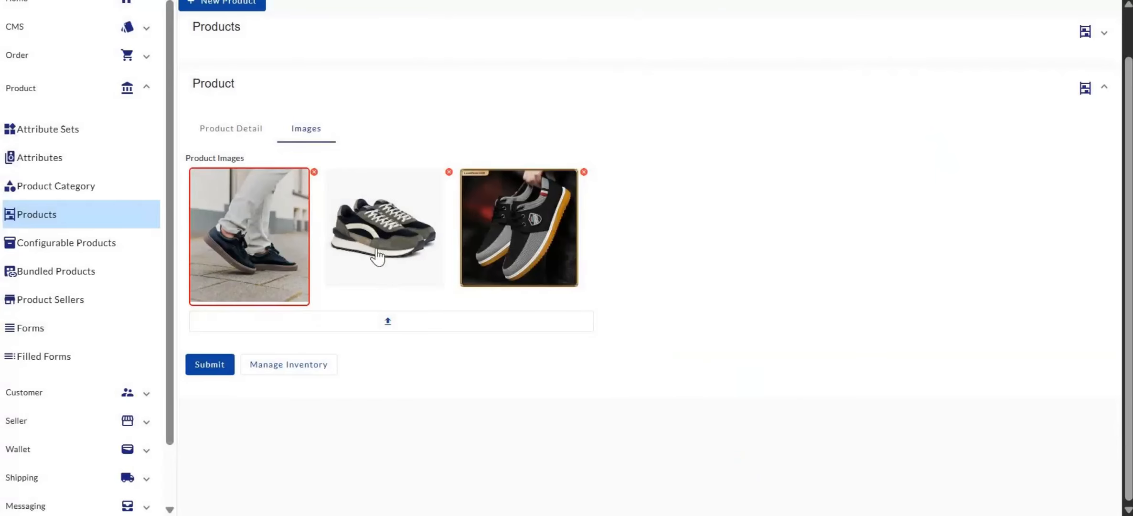
# Step: Crop the second product image, the sneakers on a white background, to a 1:1 ratio and save it
pyautogui.click(379, 241)
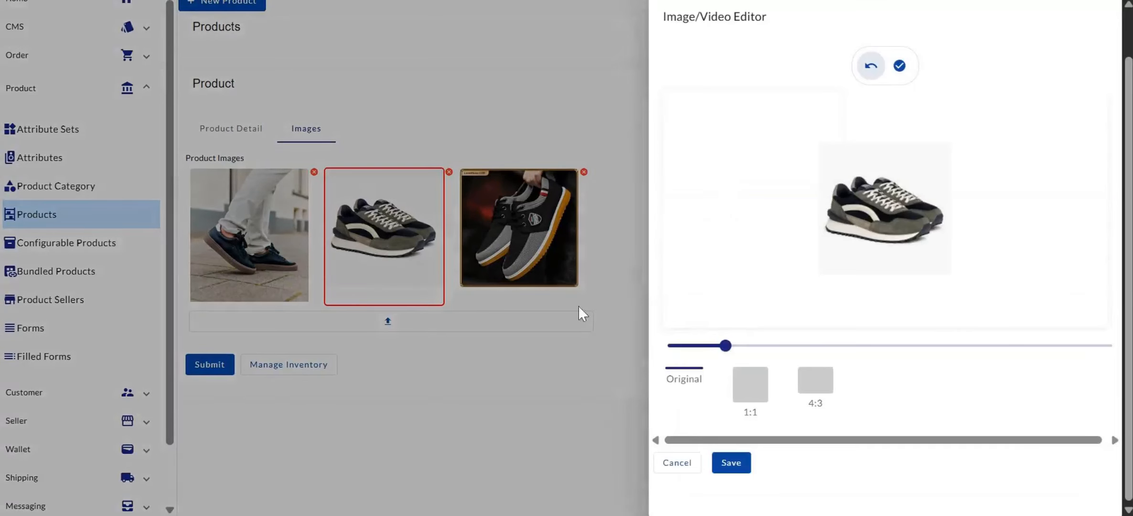
pyautogui.click(749, 382)
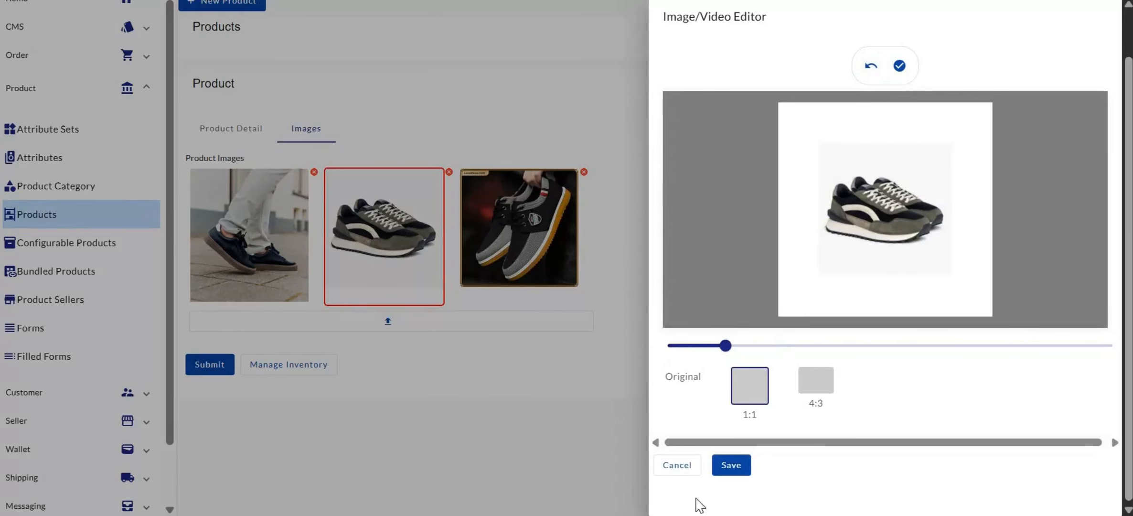
pyautogui.click(731, 465)
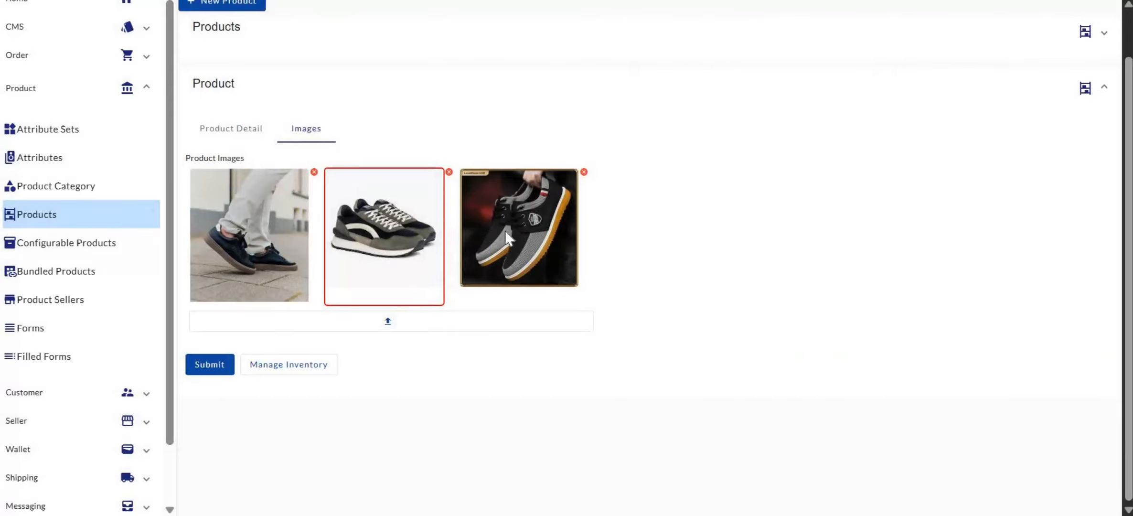
# Step: Crop the third product image, the hand-held grey and black shoes, to 1:1, save it, and submit the product with its images
pyautogui.click(509, 238)
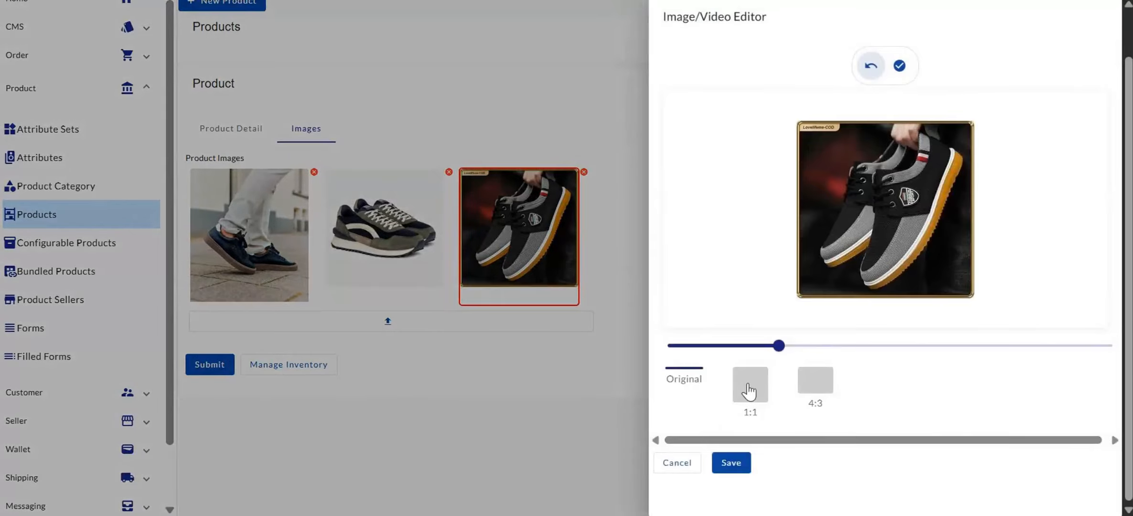
pyautogui.click(749, 385)
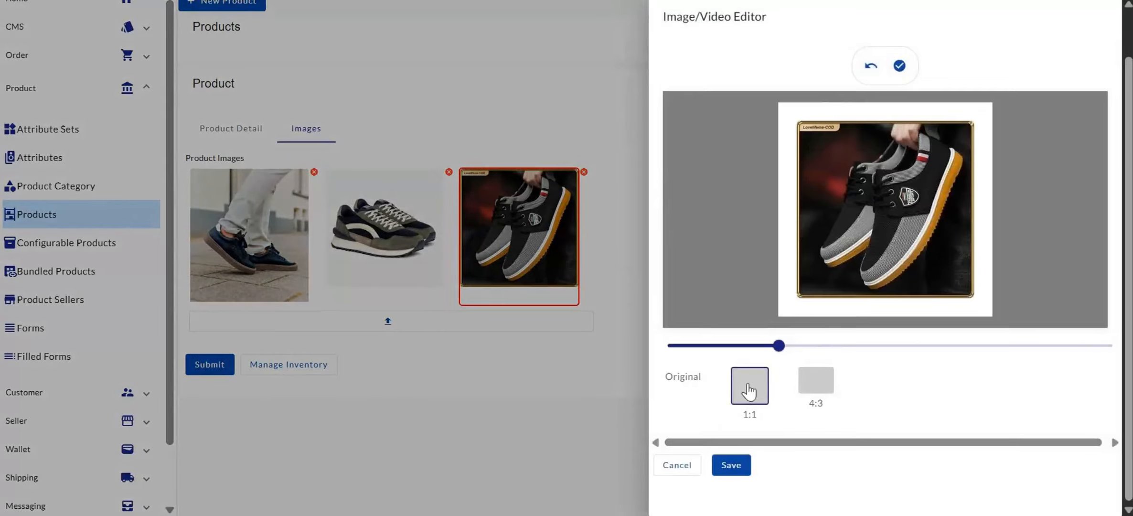
pyautogui.click(731, 468)
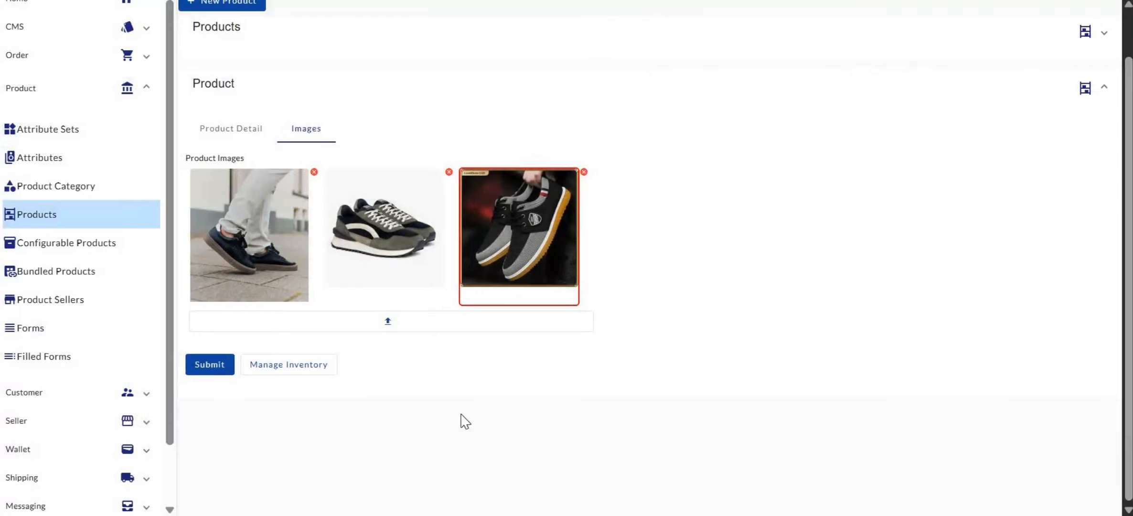
pyautogui.click(210, 367)
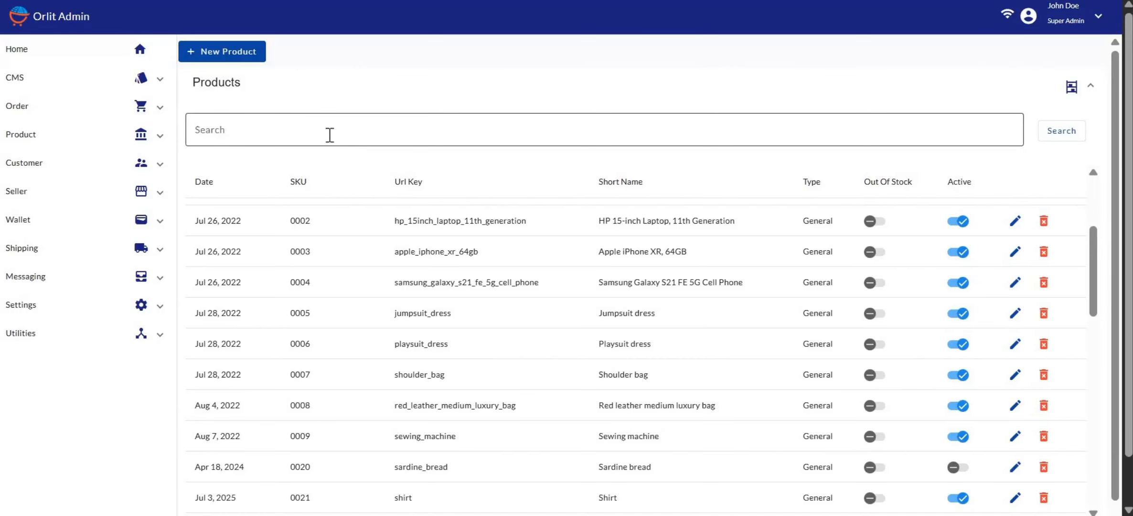
# Step: Search the products list for "apple"
pyautogui.click(259, 134)
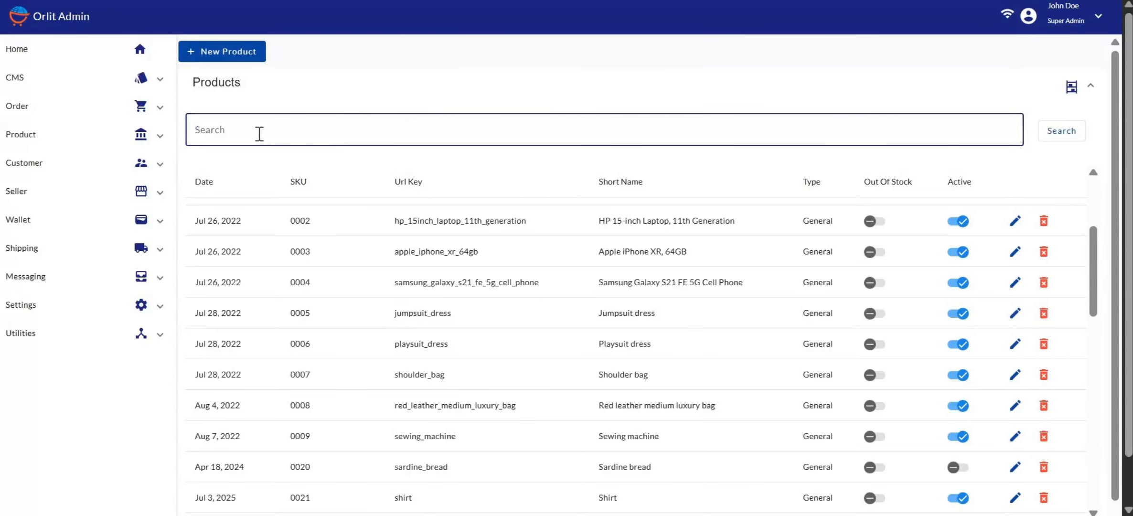
pyautogui.write('apple')
pyautogui.press('Return')
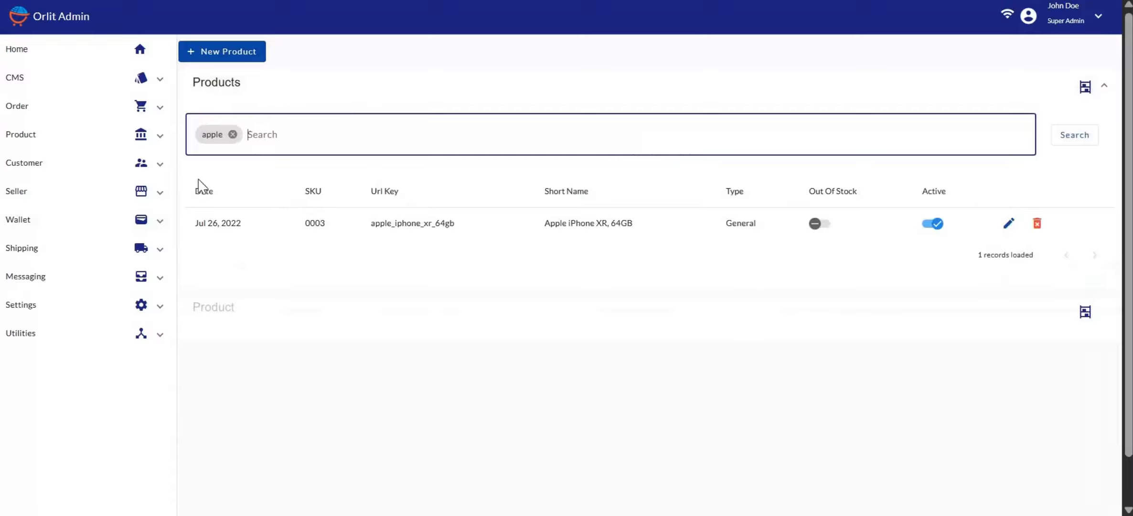
# Step: Clear the "apple" filter and search the products list for "wallet"
pyautogui.click(233, 134)
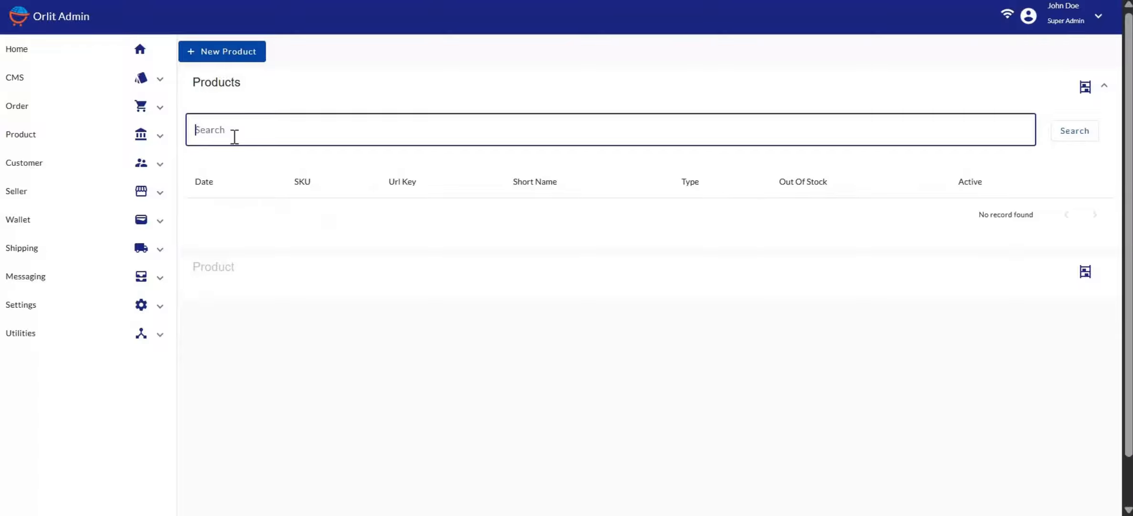
pyautogui.write('wallet')
pyautogui.press('Return')
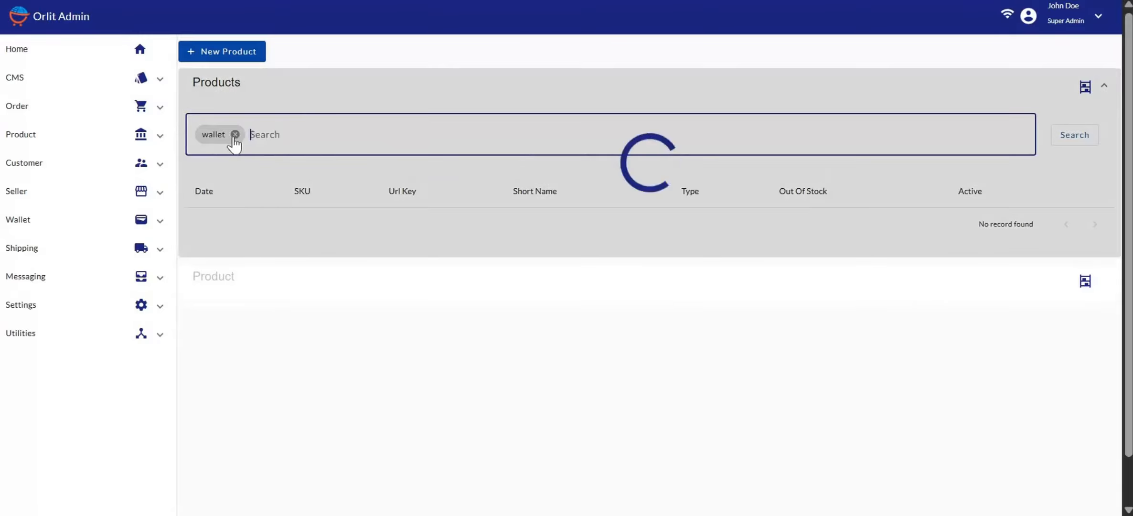